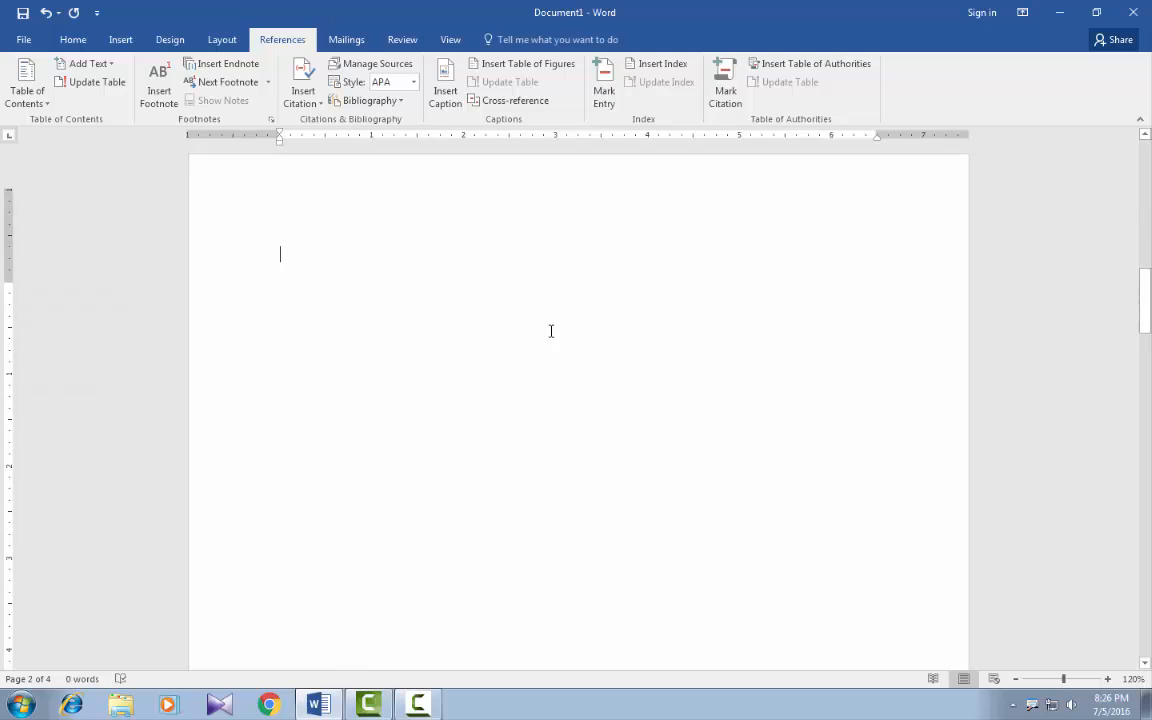
Generate sample paragraphs on page 2 by entering the formula =rand().
scroll(548, 331, "up", 2)
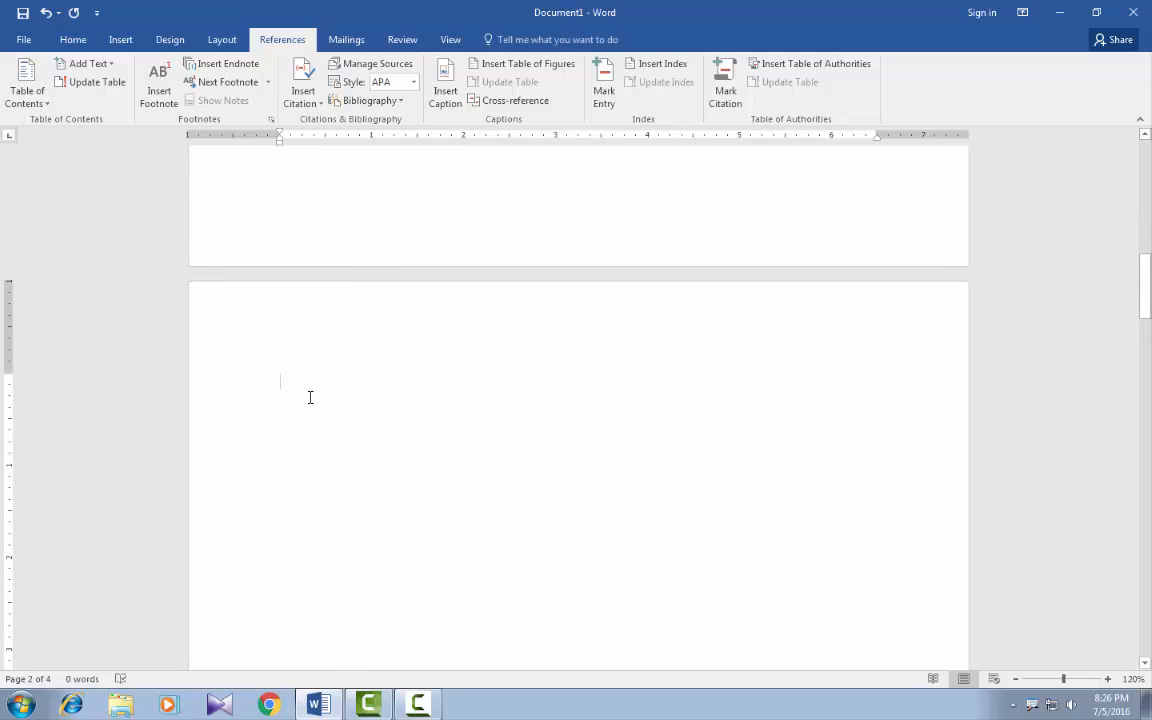
type("=rand")
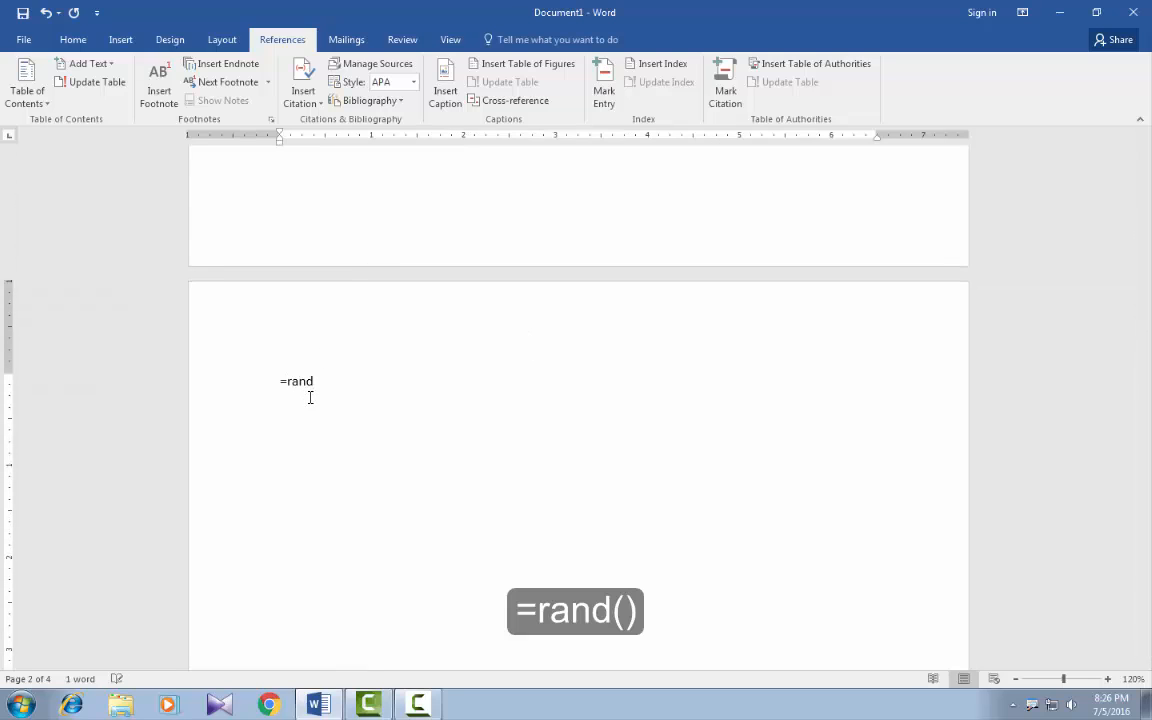
type("()")
key("Return")
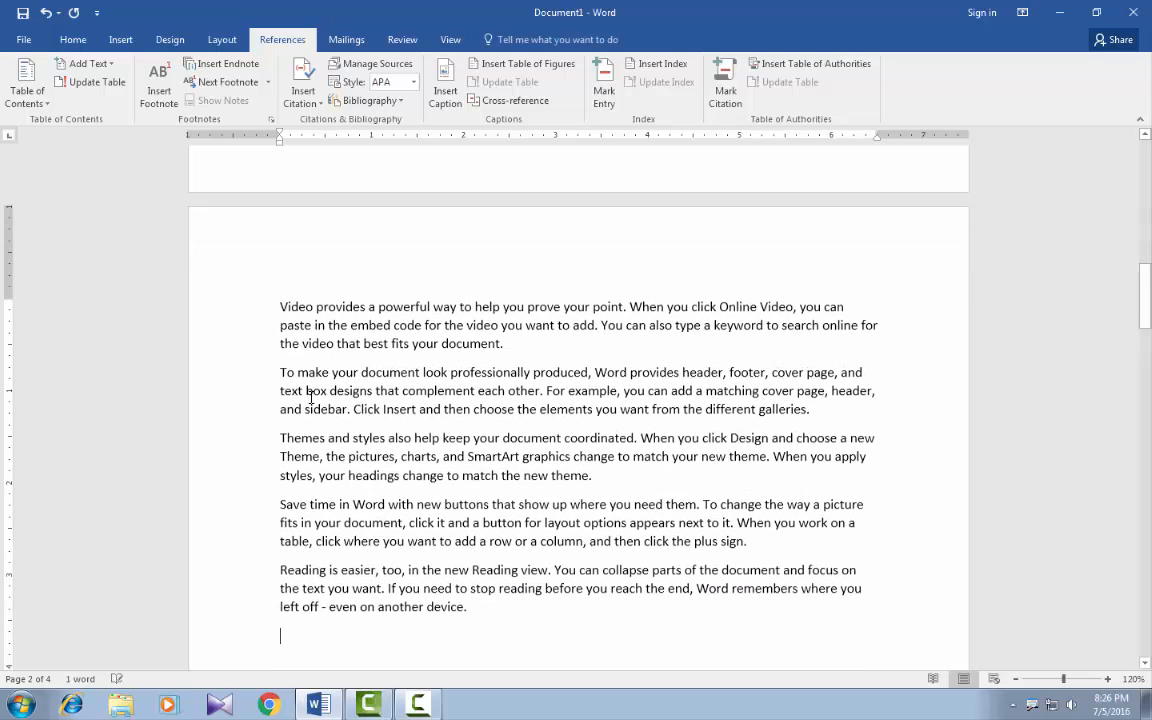
Copy all the sample paragraphs from page 2 and paste them at the start of blank page 3.
left_click(1016, 679)
left_click(1016, 679)
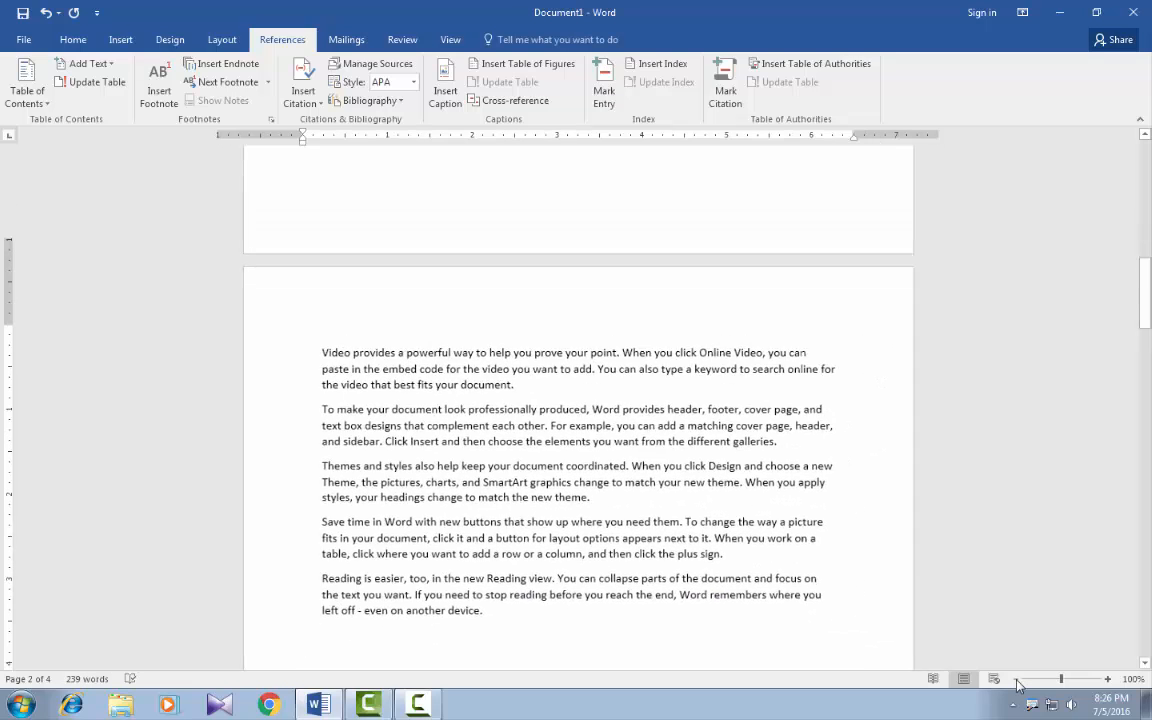
left_click(1016, 679)
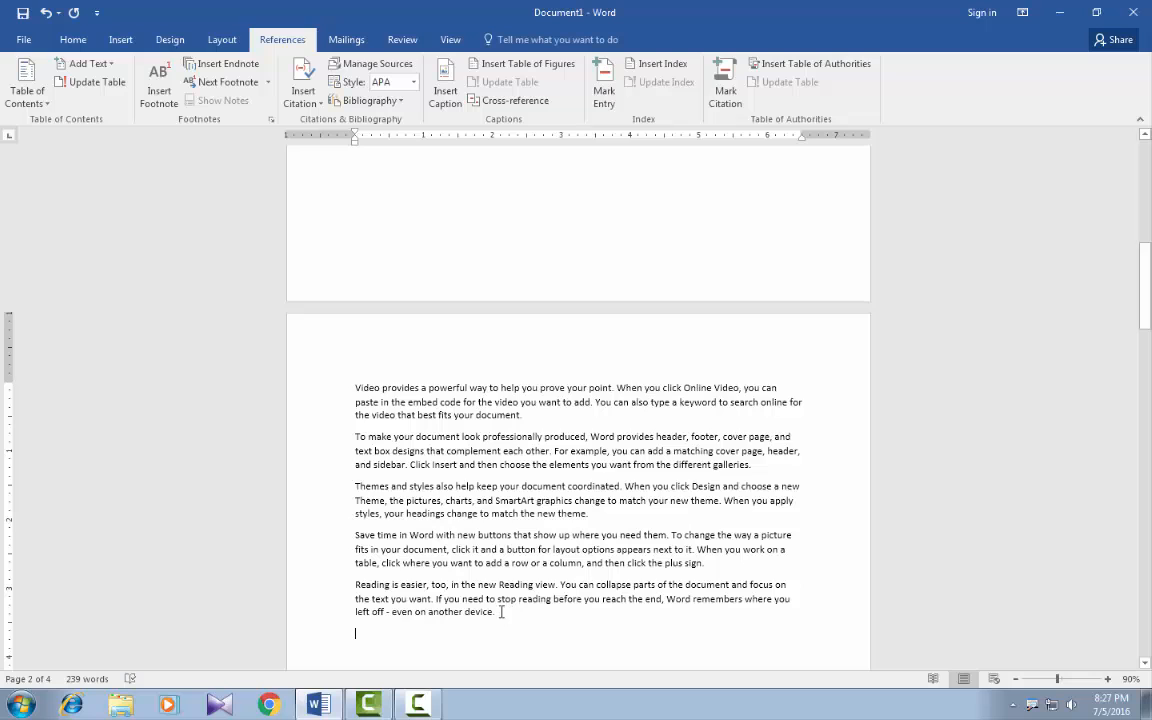
left_click_drag(500, 622, 352, 387)
key("ctrl+c")
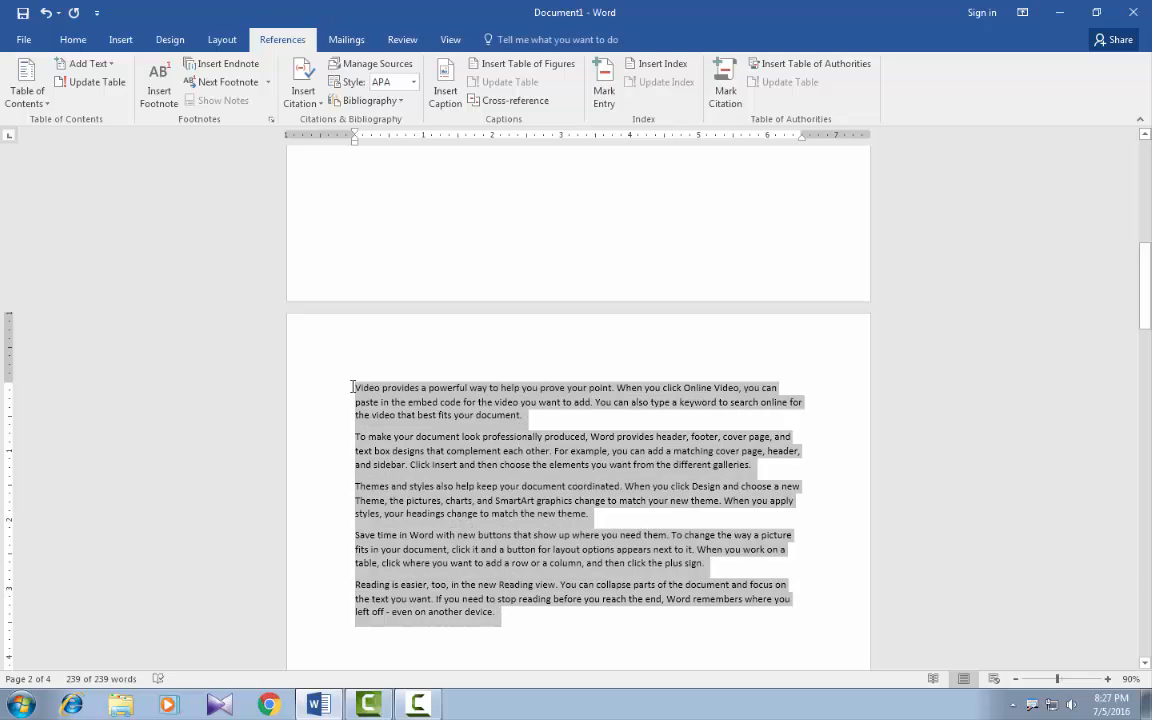
left_click(1017, 680)
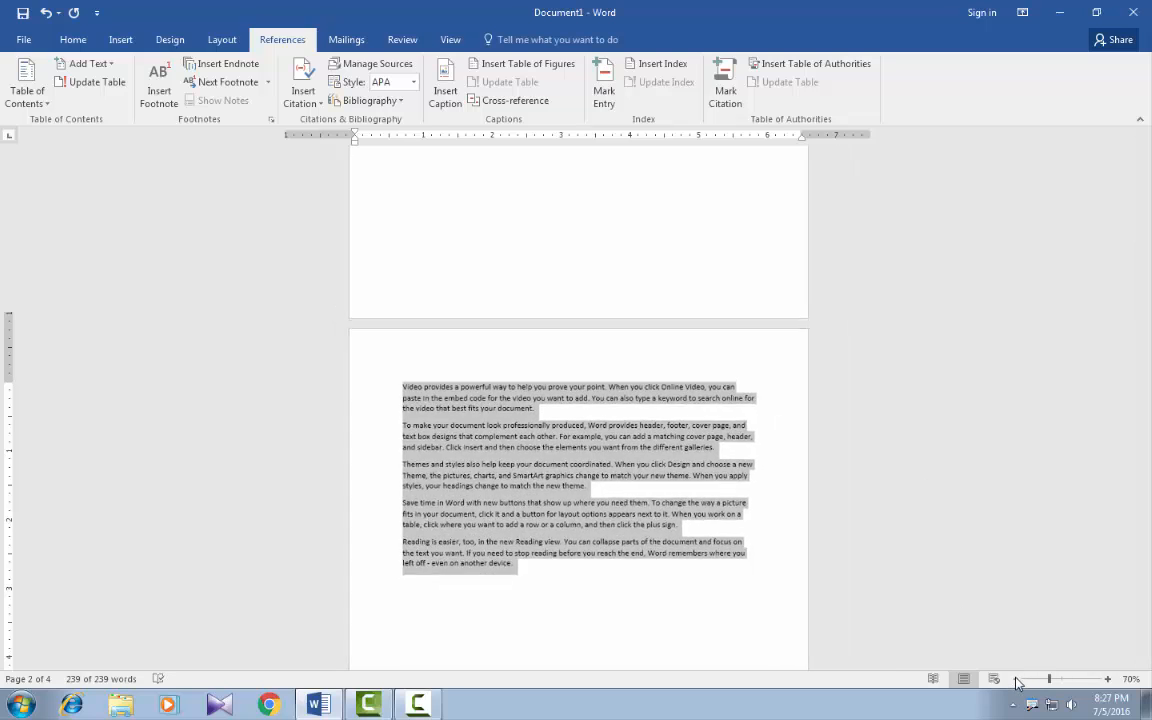
left_click(1017, 680)
left_click(1017, 680)
left_click(1017, 680)
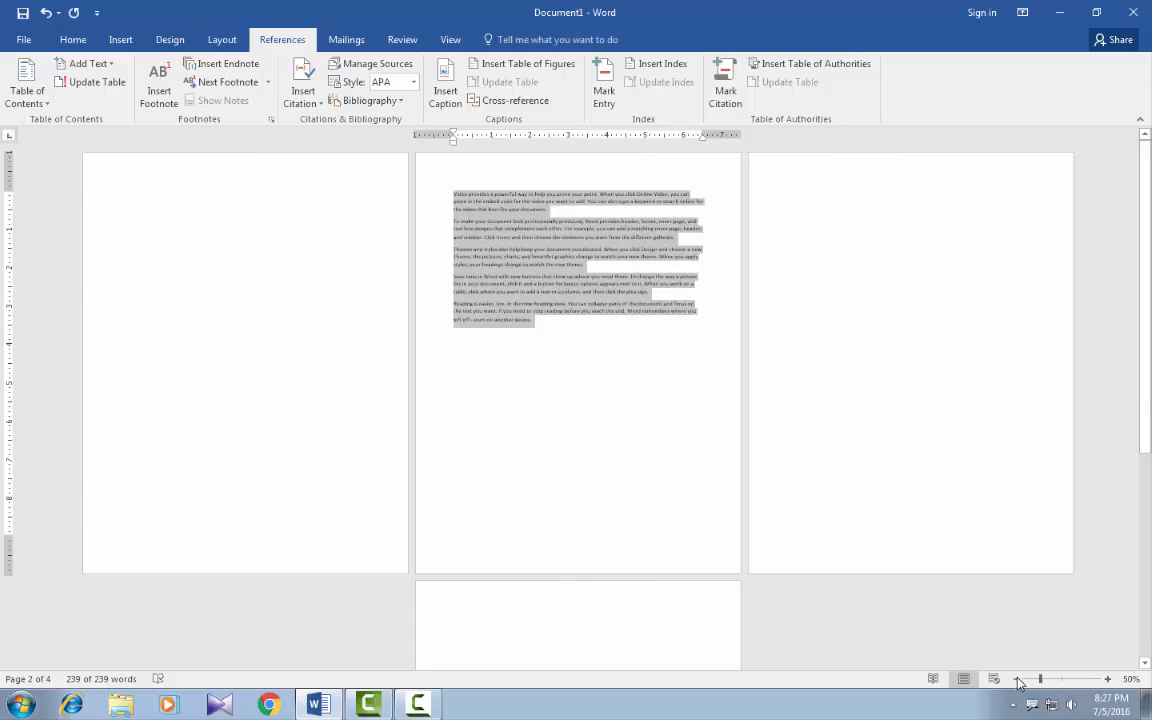
left_click(793, 207)
key("ctrl+v")
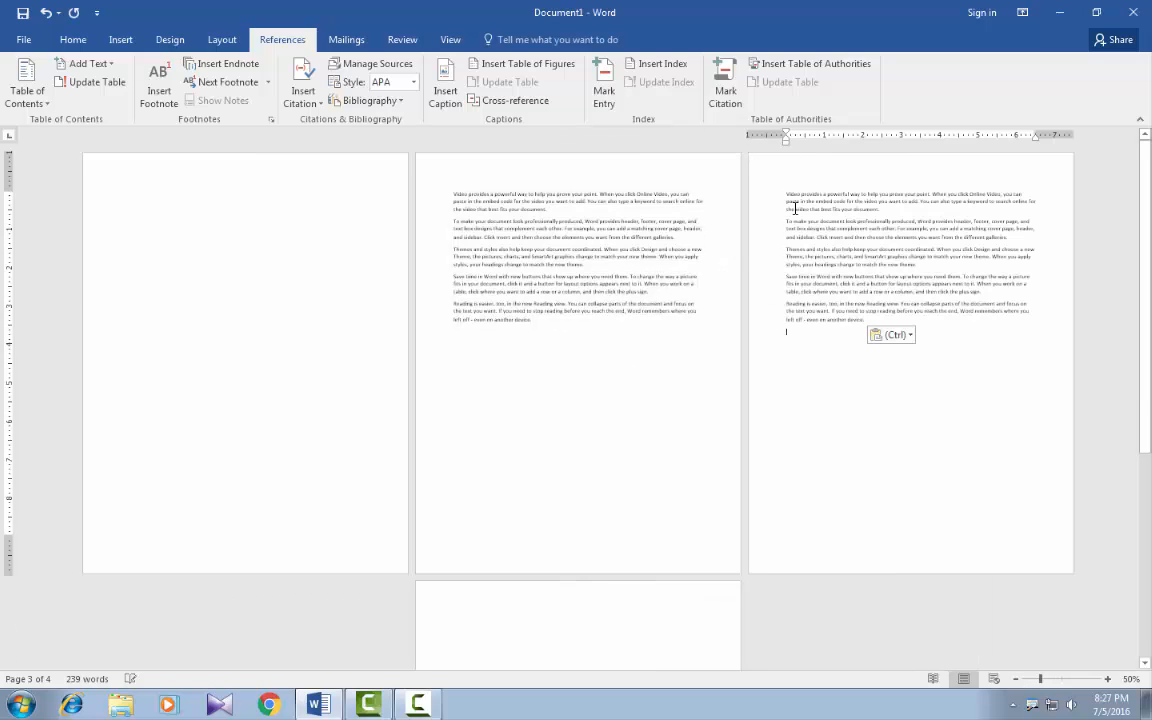
Place the insertion point at the start of blank page 4.
left_click(476, 616)
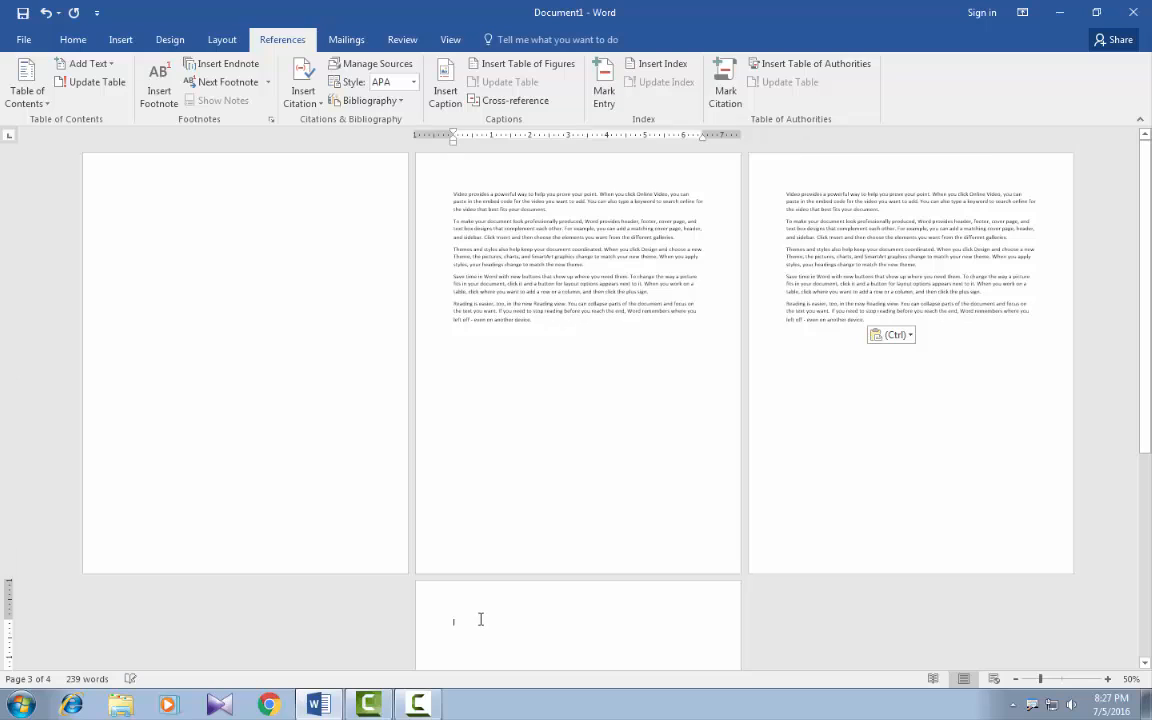
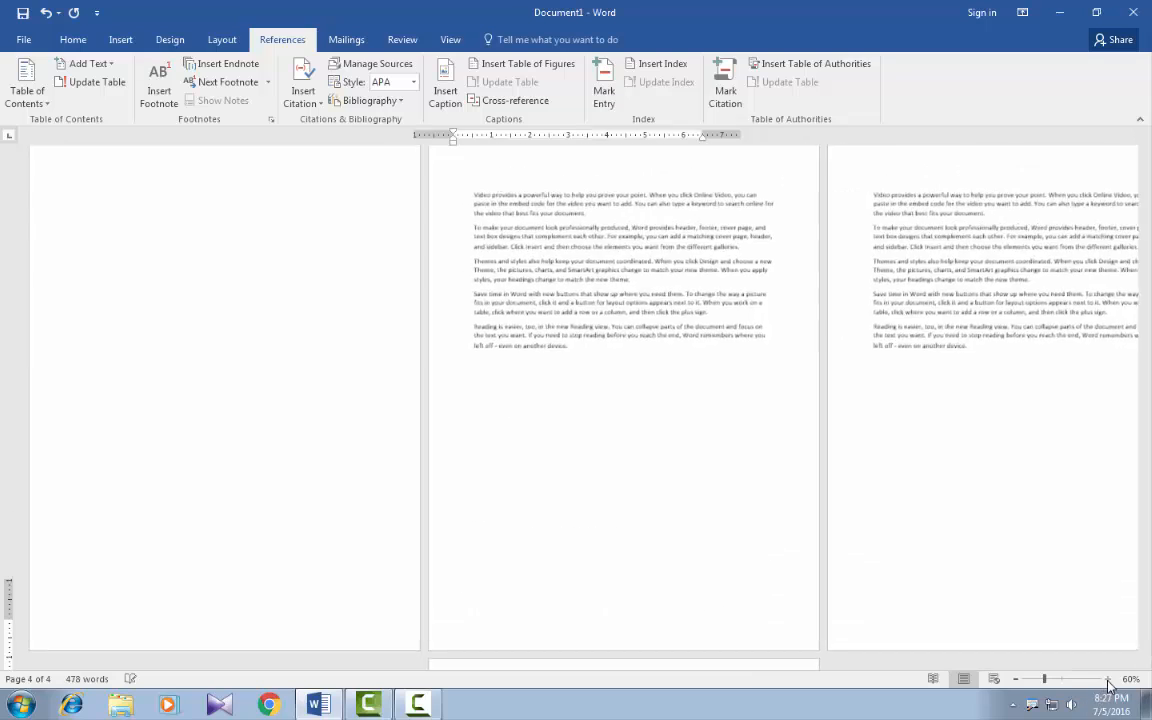
left_click(1107, 679)
left_click(1107, 679)
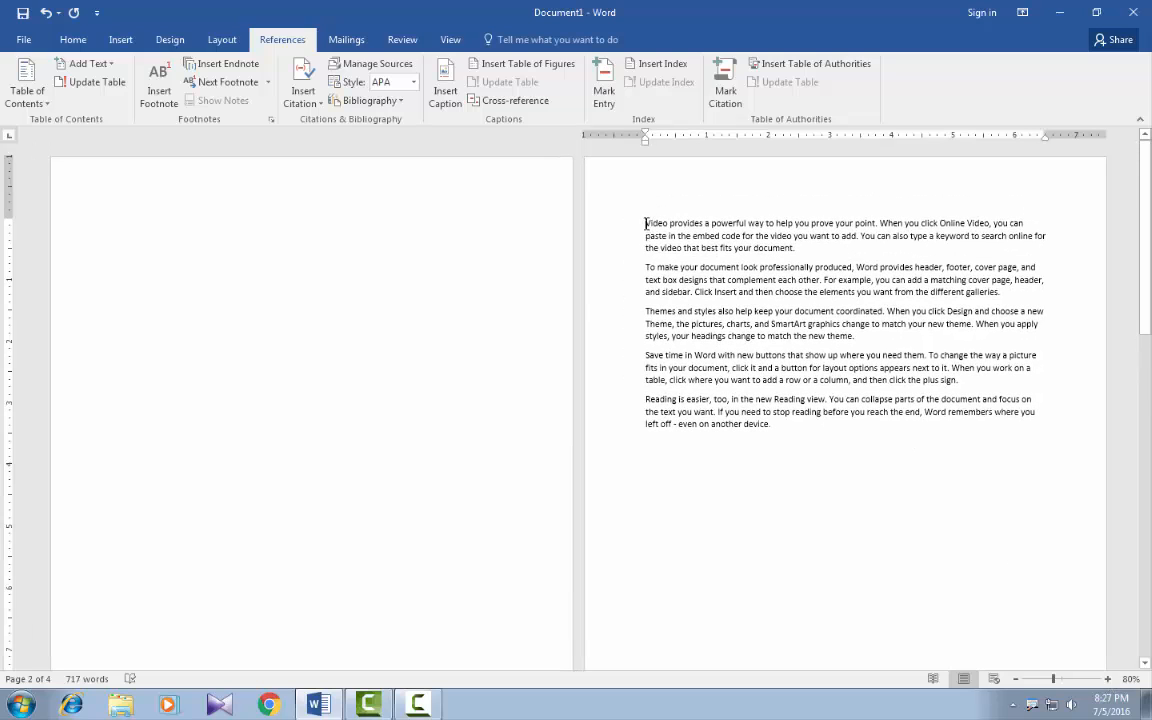
Add a new line above the sample text on page 2 and enter the title "word".
left_click(644, 225)
key("Return")
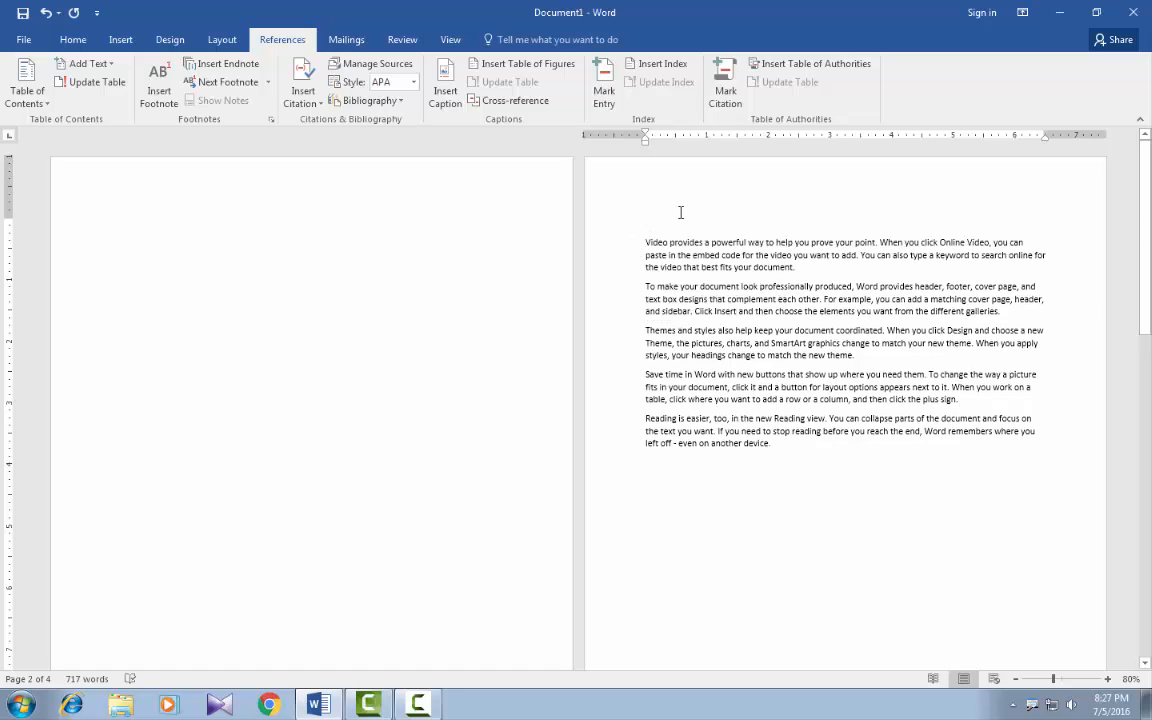
type("word")
Insert two empty lines above the sample text on page 3 and enter the title "excel" on the first one.
scroll(650, 424, "down", 6)
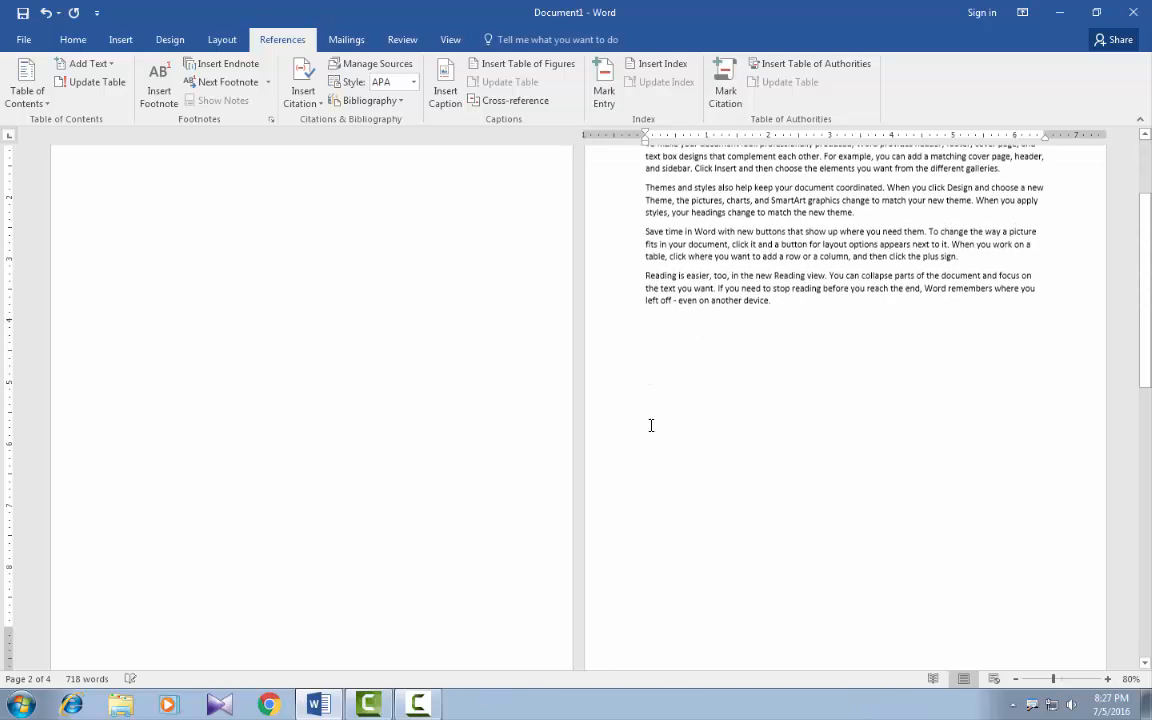
scroll(582, 432, "down", 3)
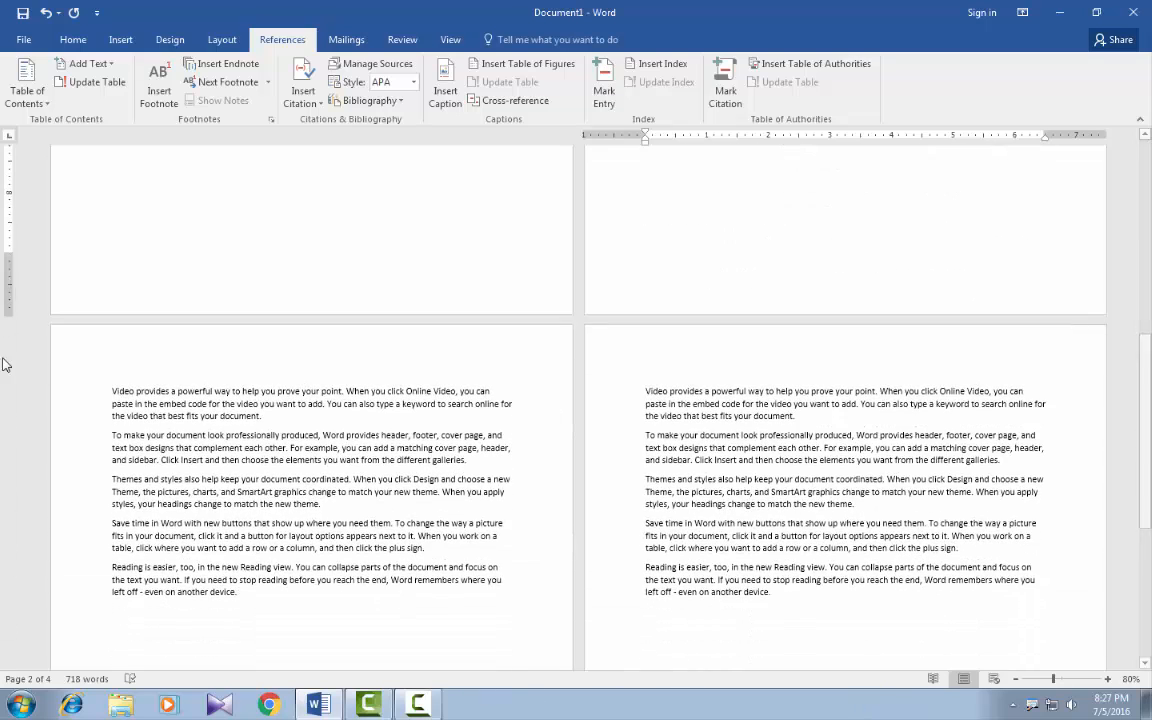
left_click(112, 389)
key("Return")
key("Return")
left_click(118, 395)
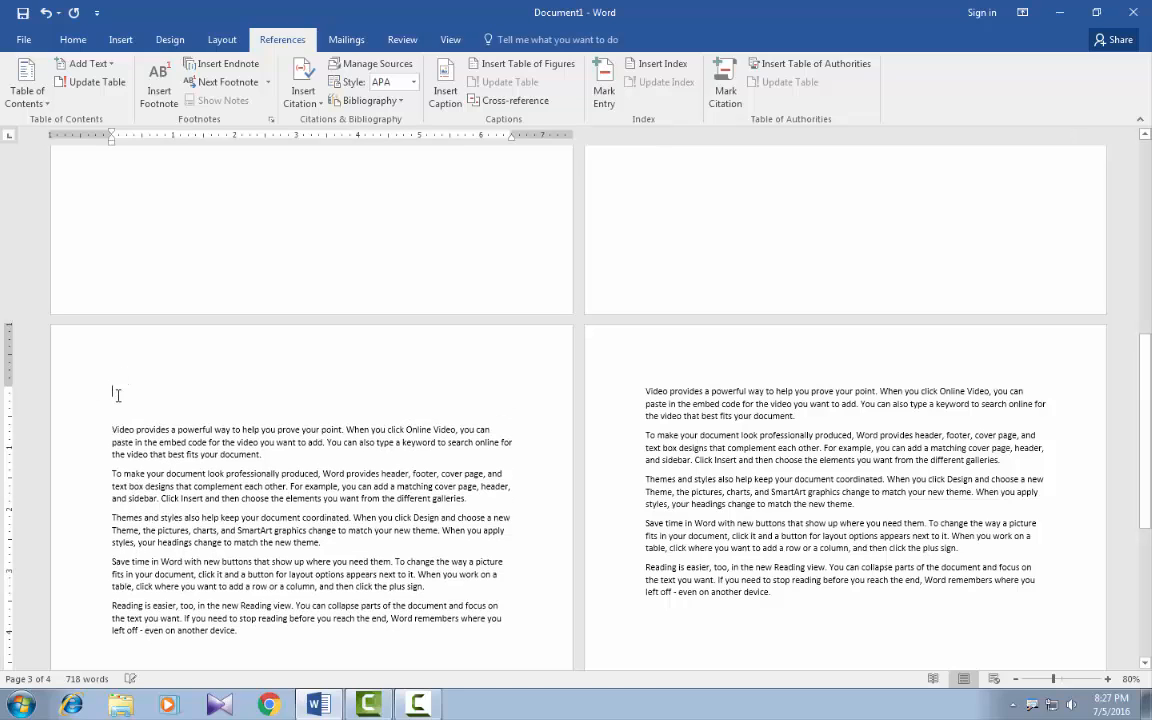
type("excel")
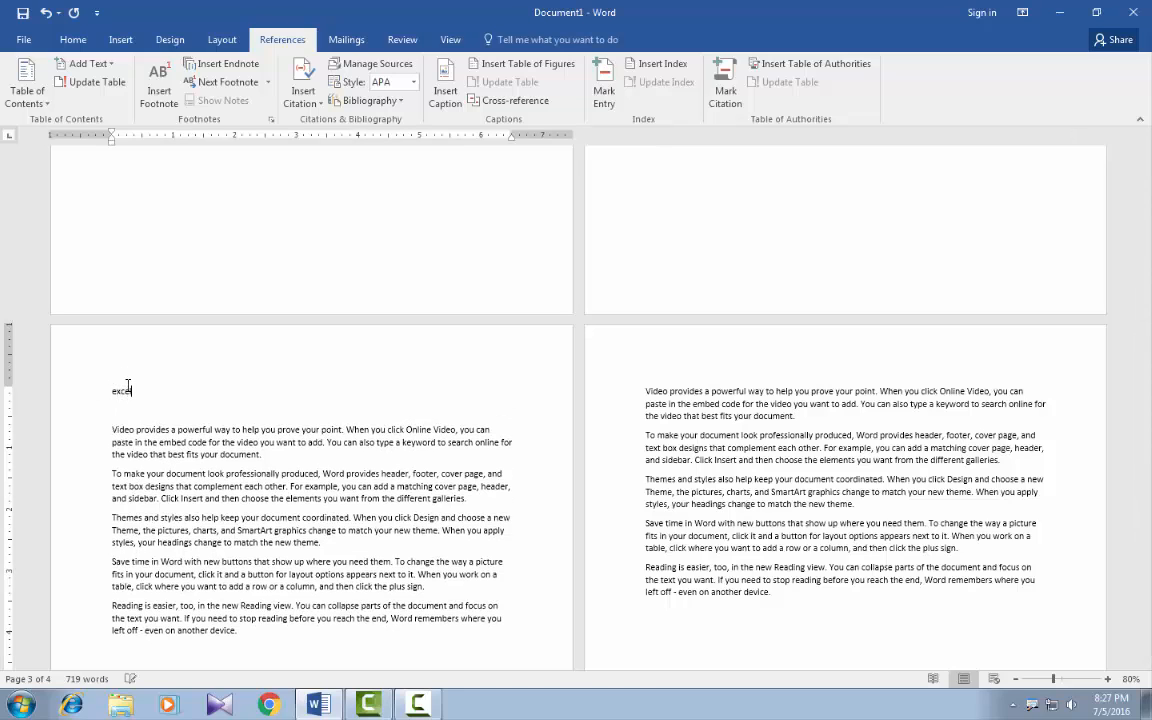
Insert two empty lines above the sample text on page 4 and enter the title "Power point".
left_click(647, 390)
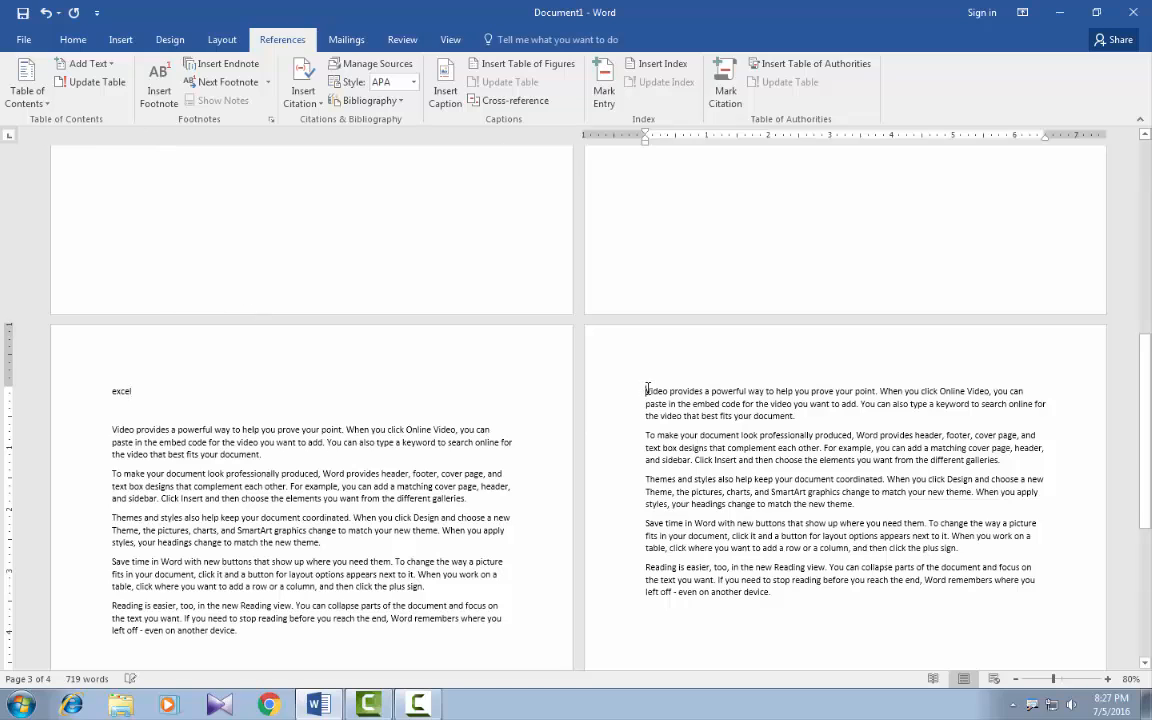
key("Return")
key("Return")
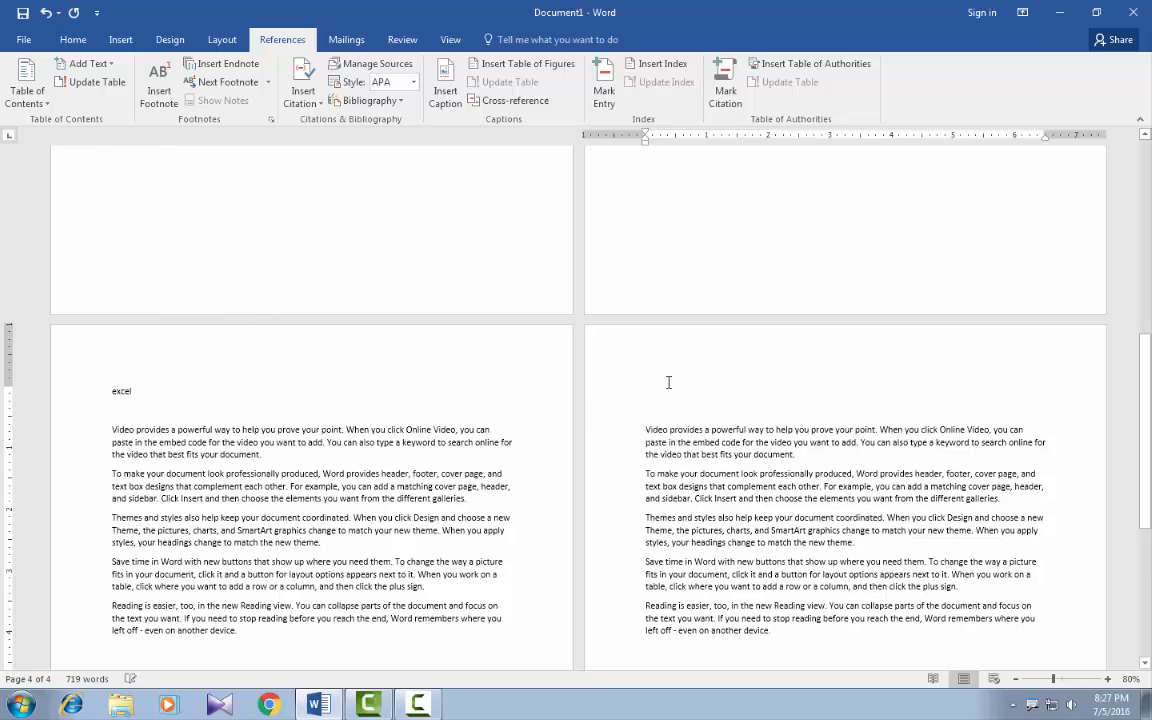
type("power")
Apply the Heading 1 style to the title "word" on page 2.
scroll(615, 360, "up", 5)
scroll(630, 352, "up", 5)
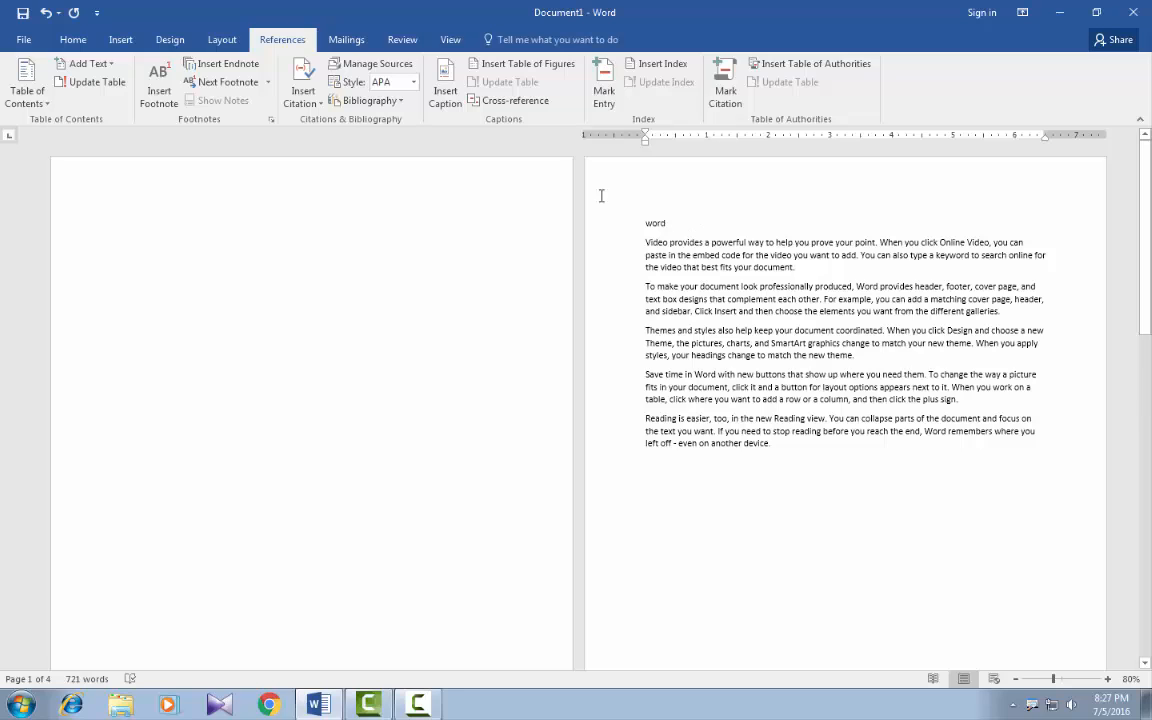
left_click(74, 40)
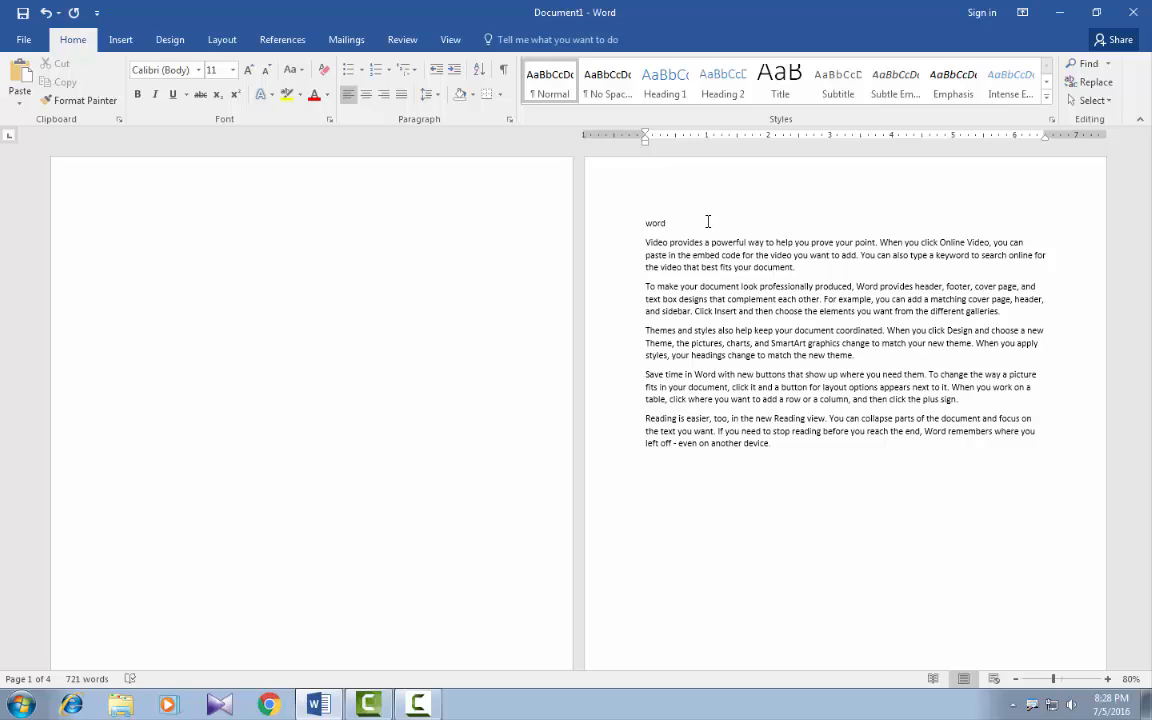
left_click_drag(678, 222, 647, 223)
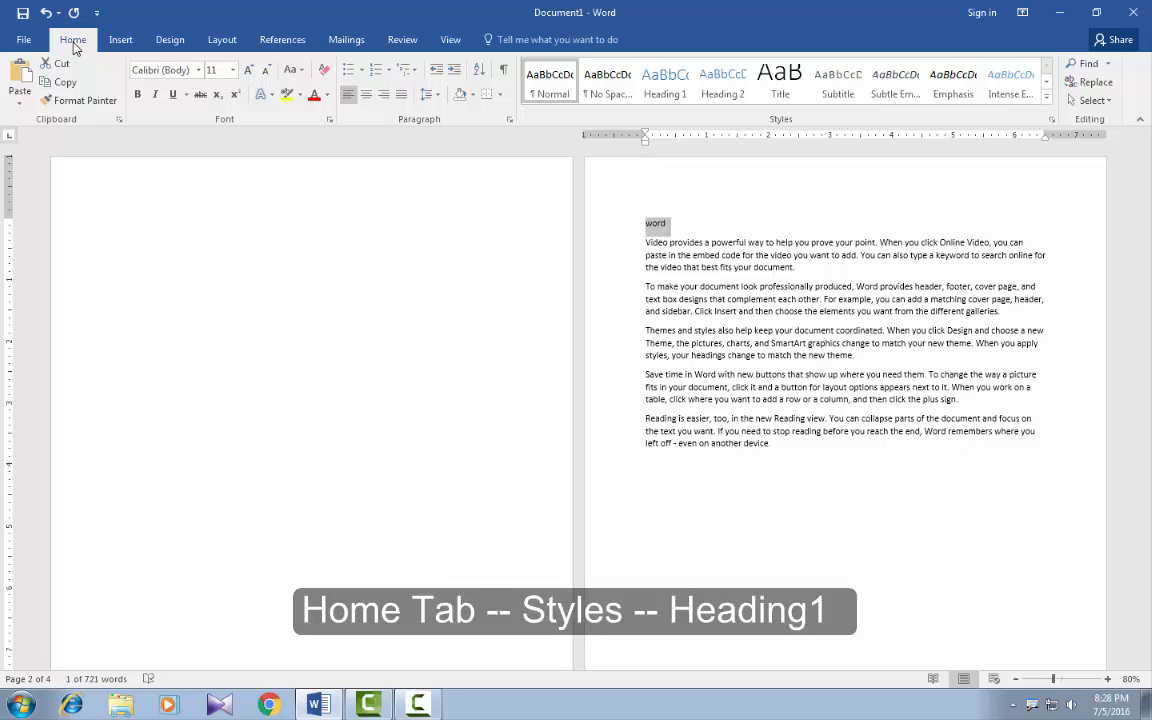
left_click(681, 89)
left_click(709, 92)
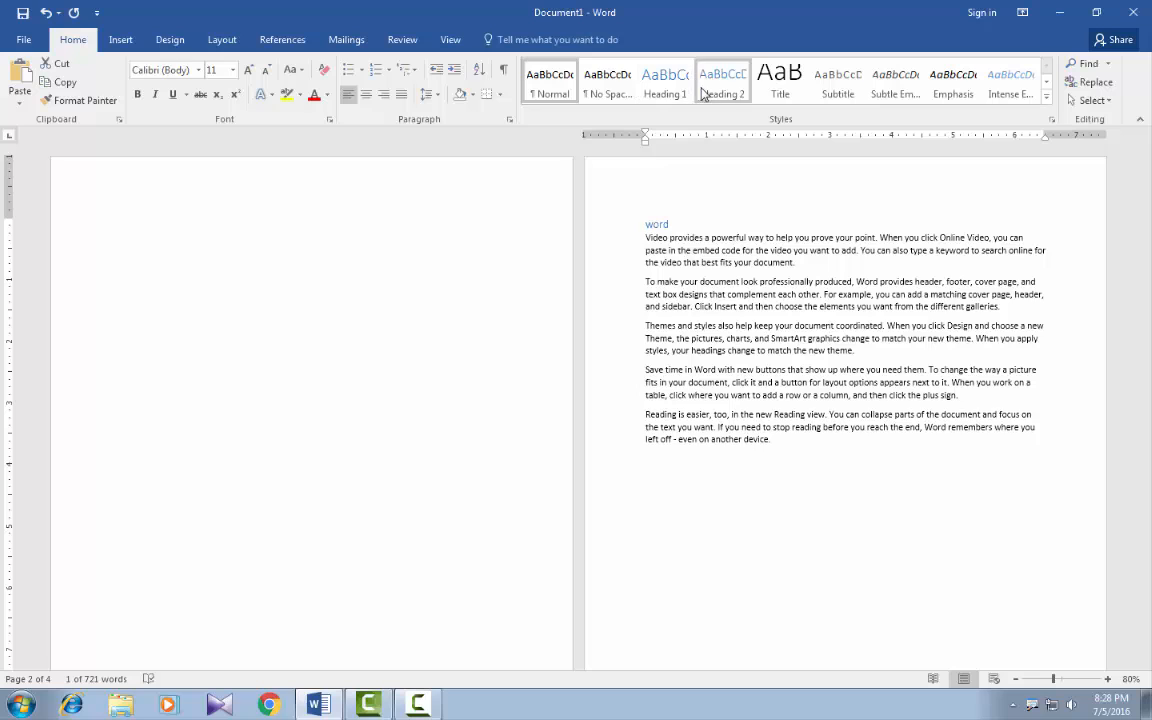
left_click(655, 92)
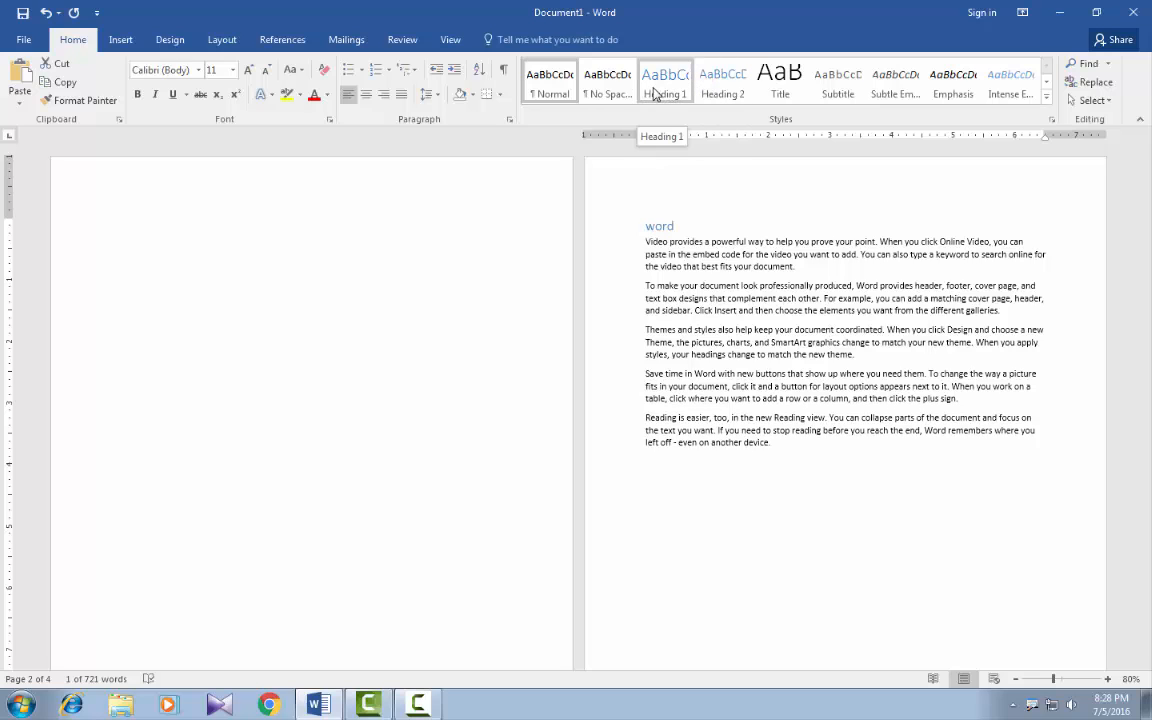
left_click(655, 94)
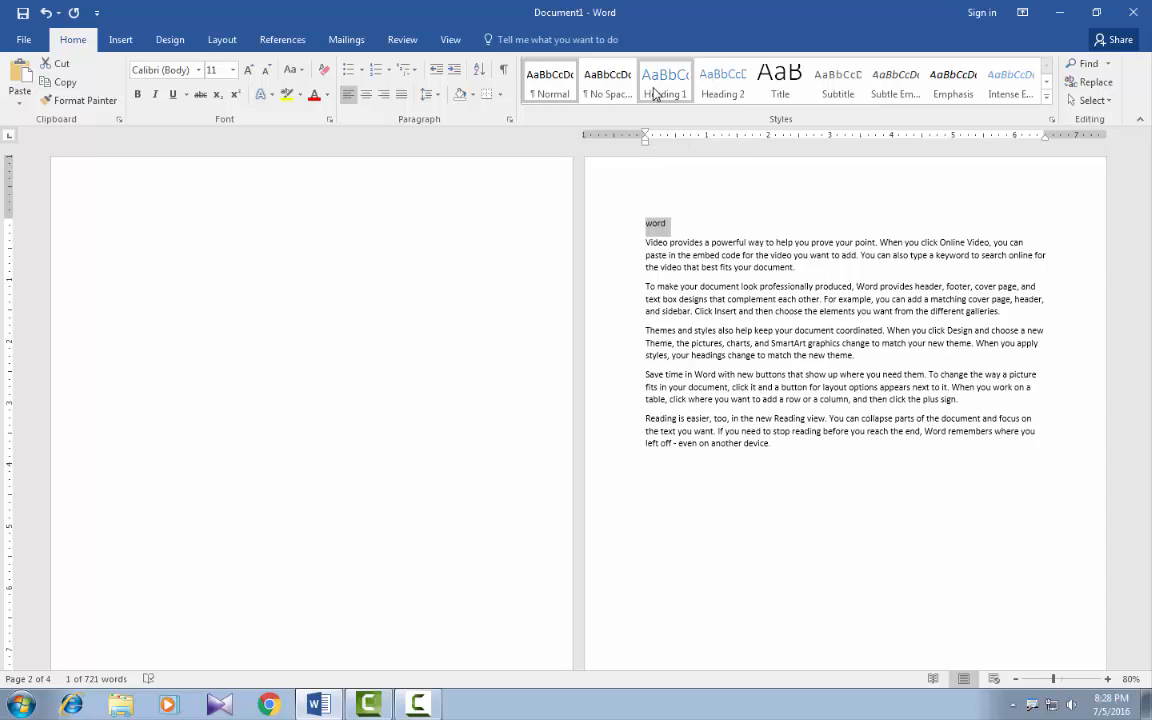
left_click(655, 93)
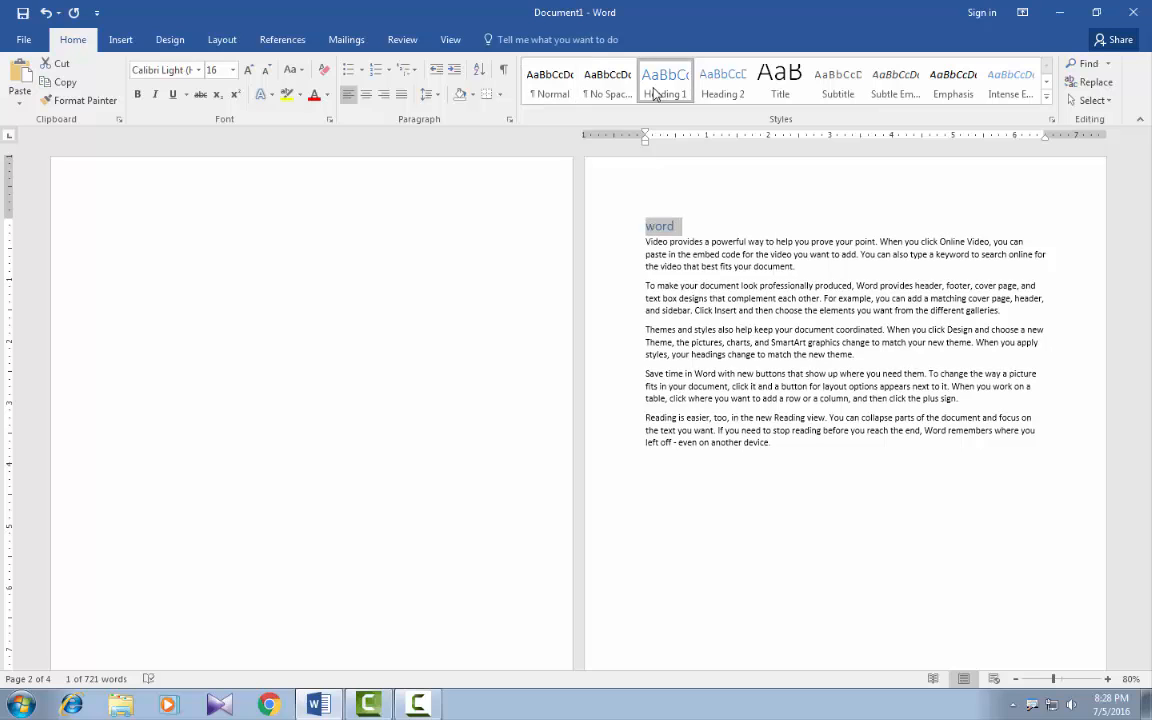
left_click(681, 227)
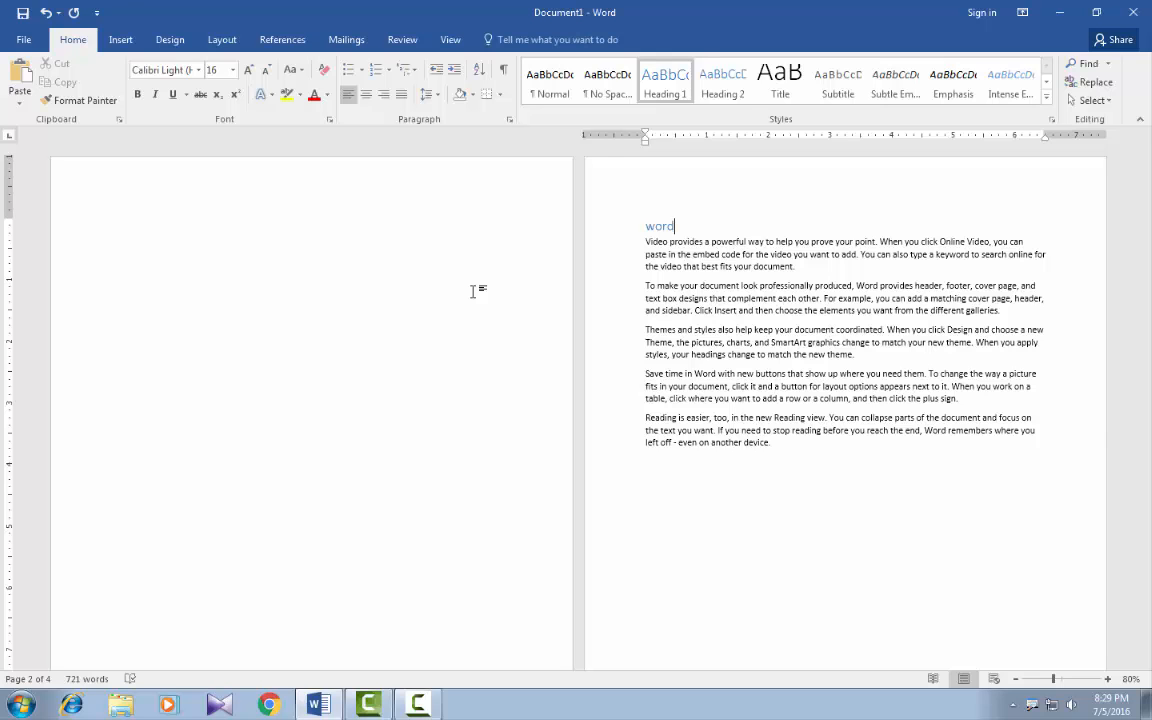
Apply the Heading 1 style to the titles "excel" on page 3 and "Power point" on page 4.
scroll(380, 337, "down", 10)
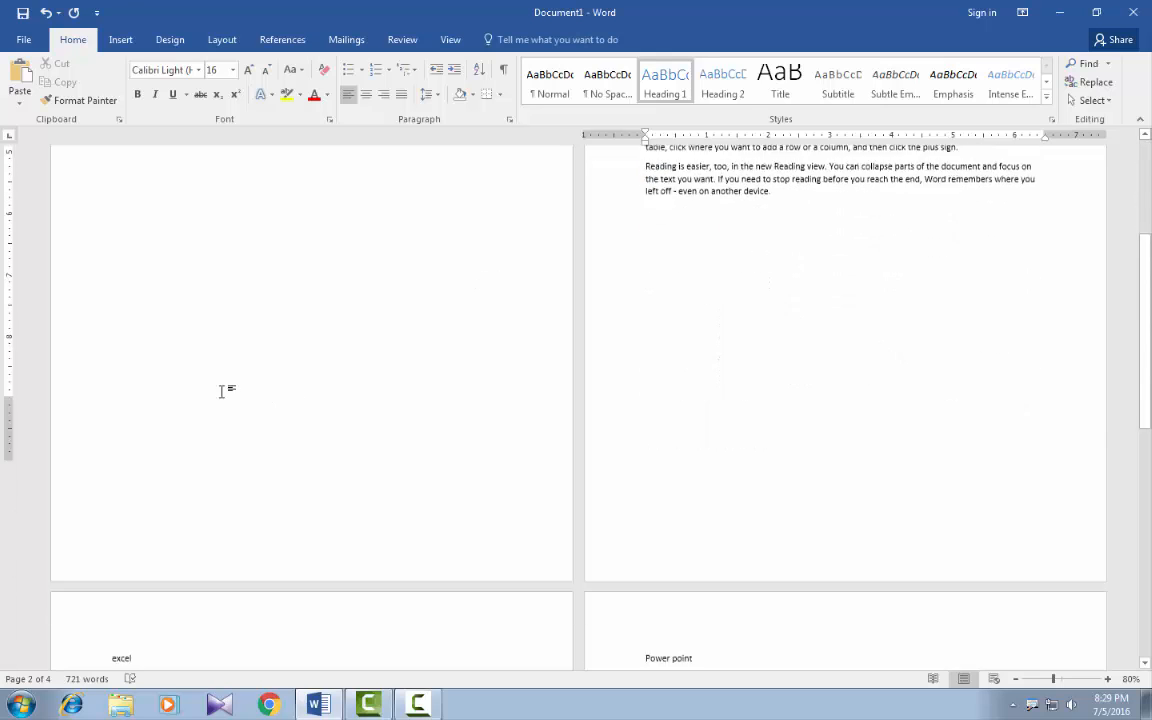
left_click_drag(140, 391, 90, 404)
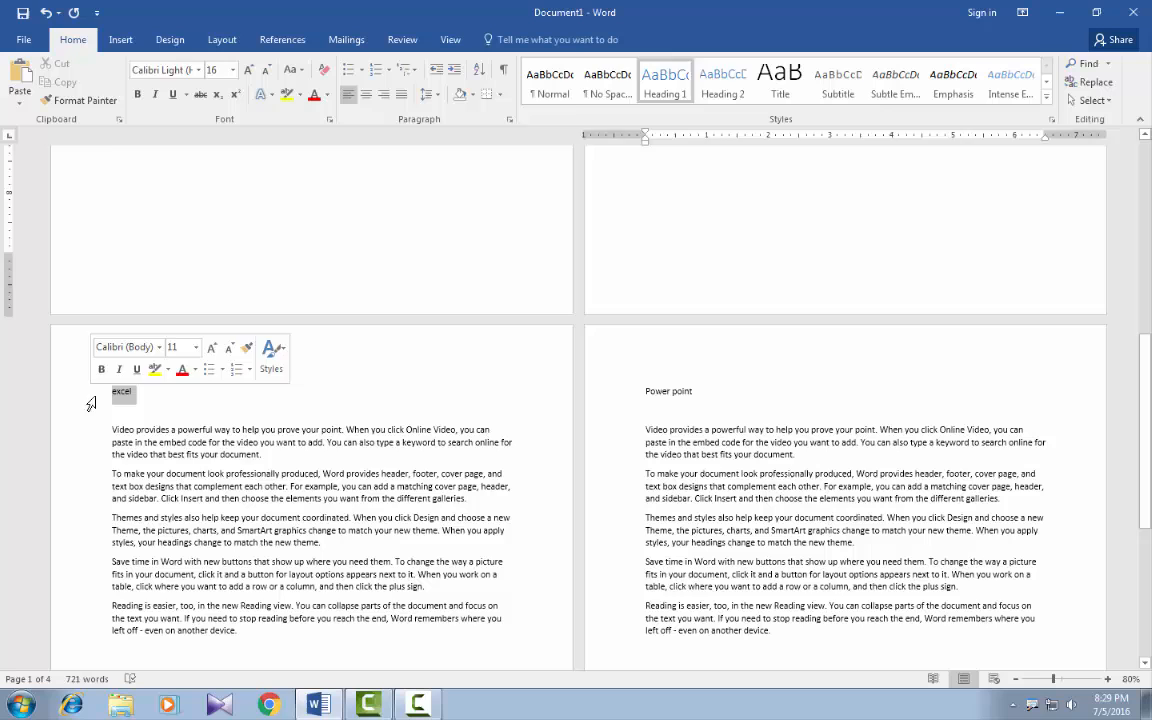
left_click(663, 94)
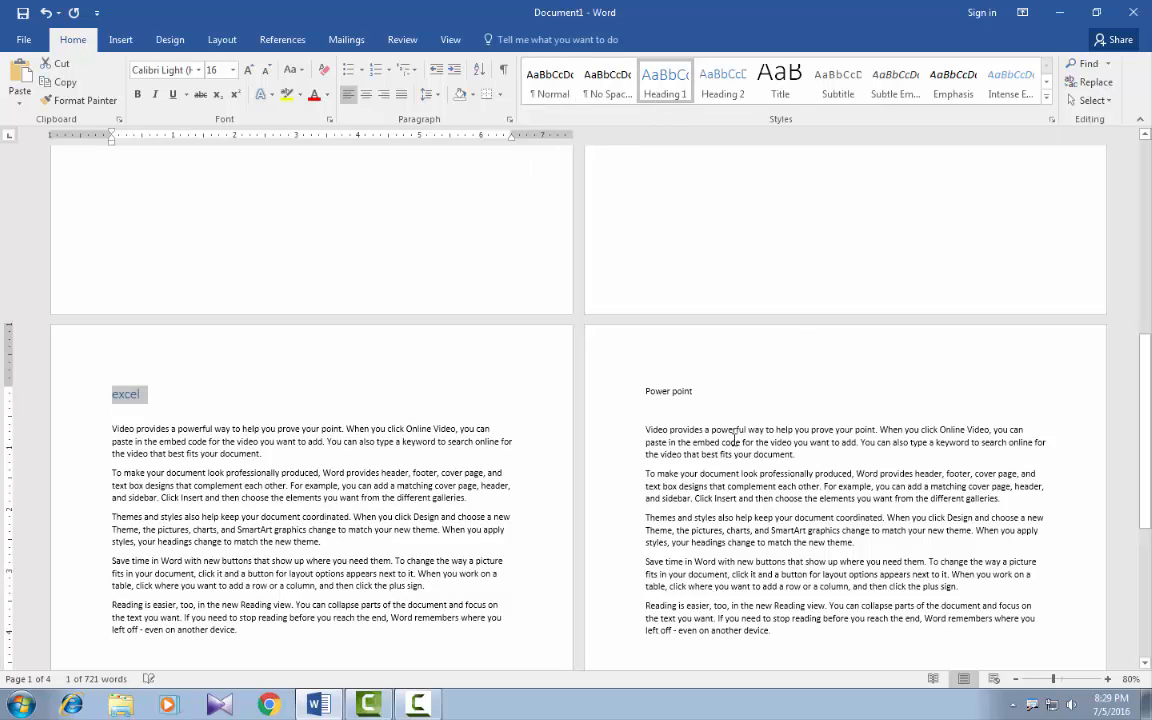
left_click(630, 391)
left_click(665, 85)
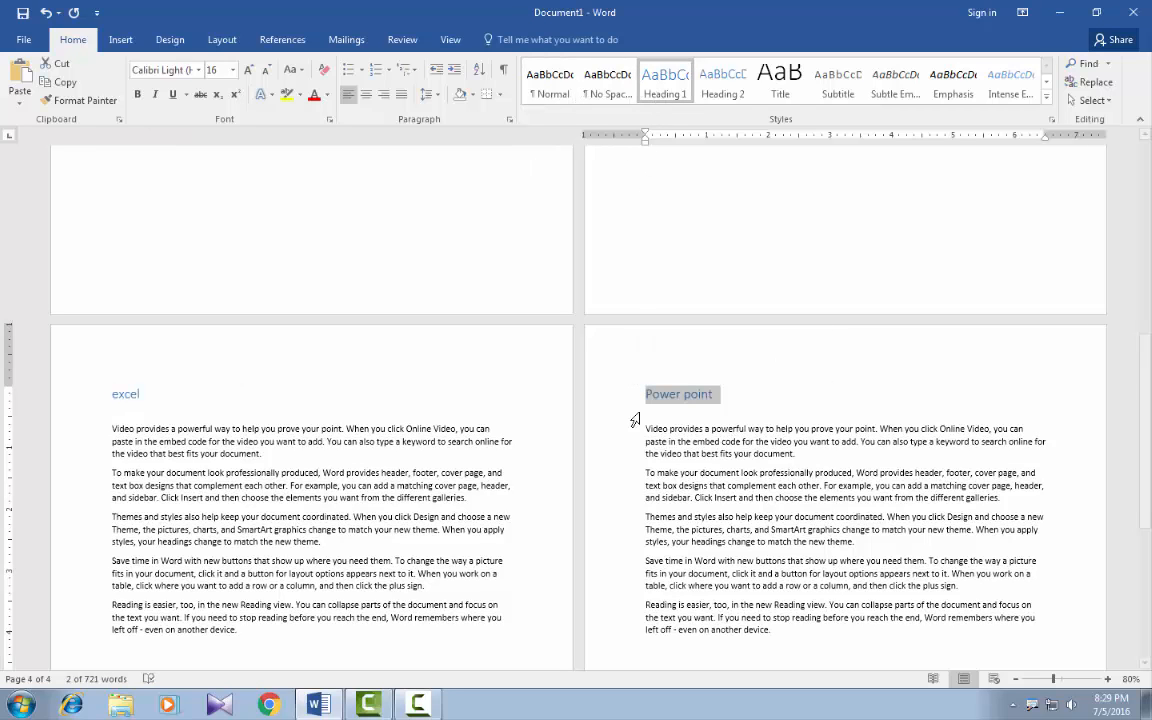
Insert a table of contents in the Automatic Table 1 format on blank page 1.
scroll(250, 404, "up", 6)
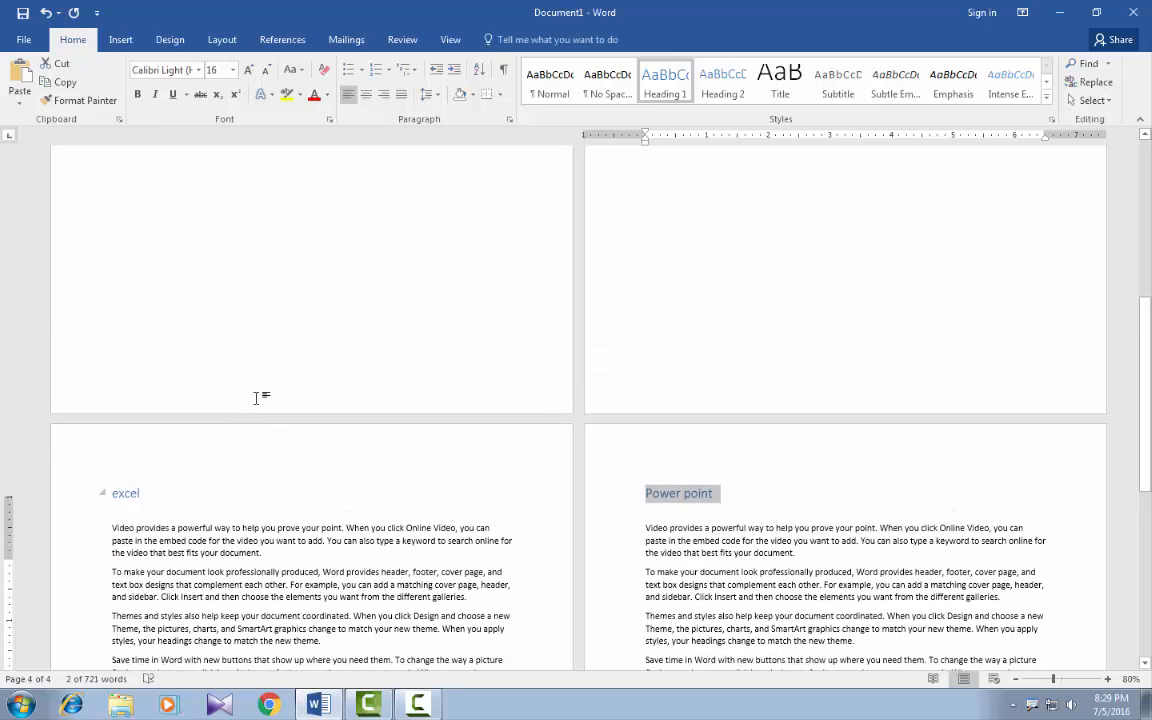
scroll(262, 376, "up", 3)
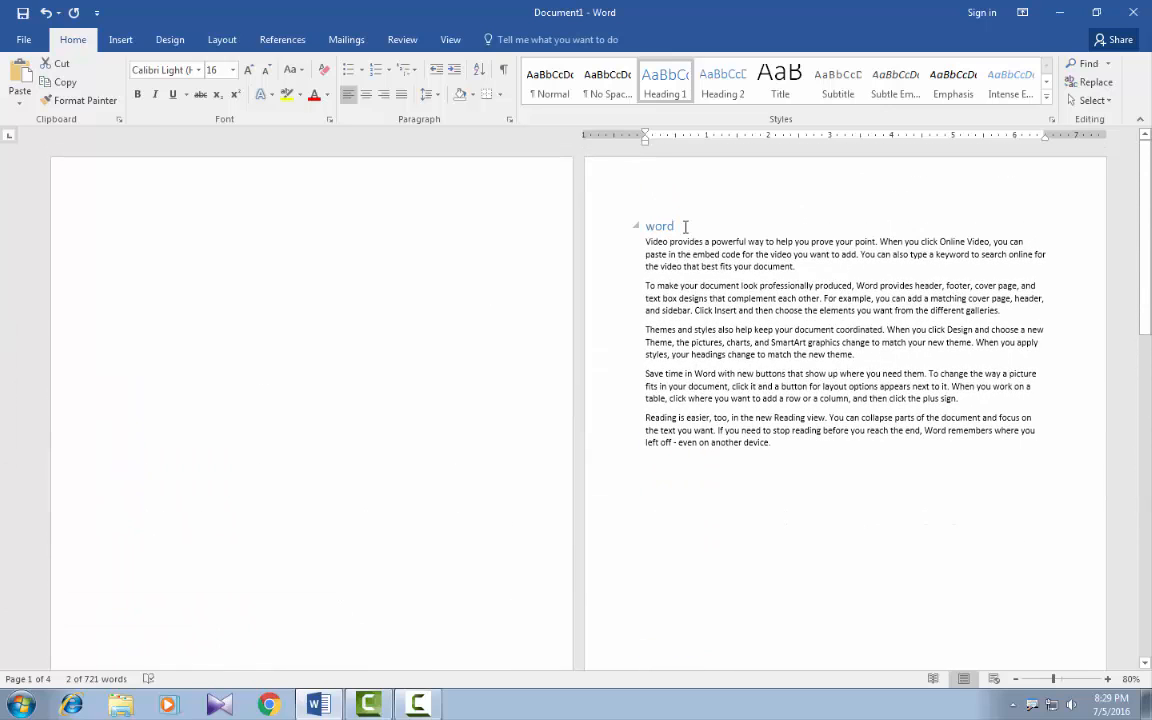
left_click(685, 227)
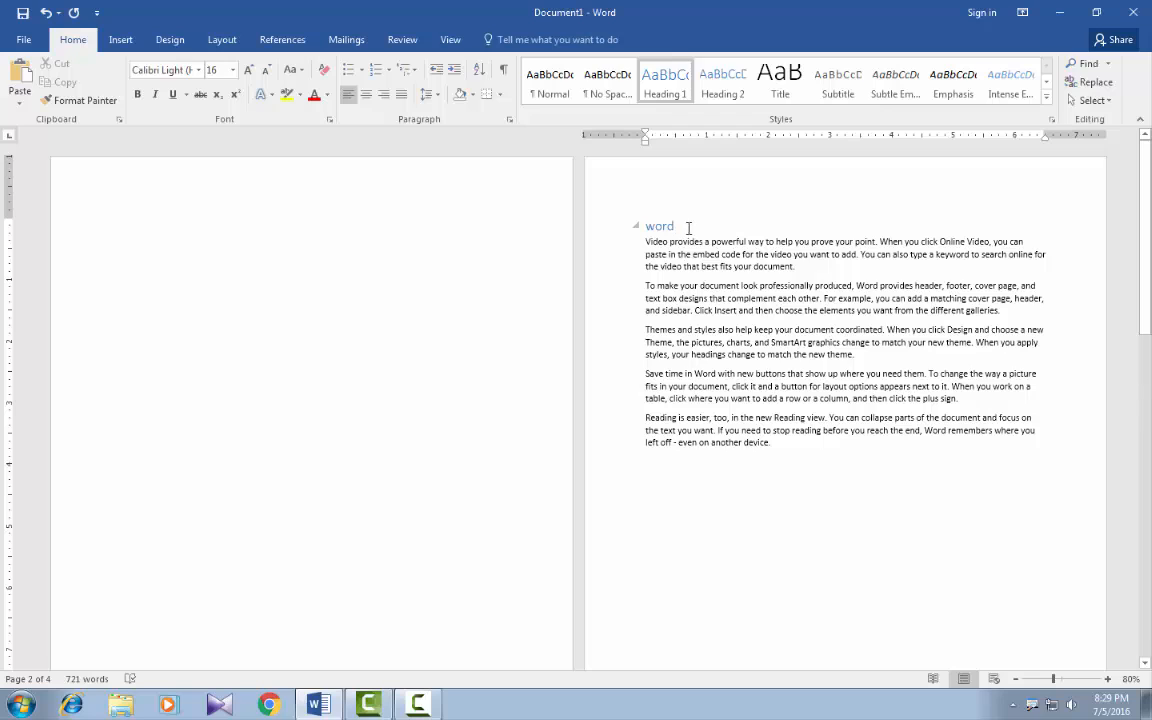
left_click(115, 236)
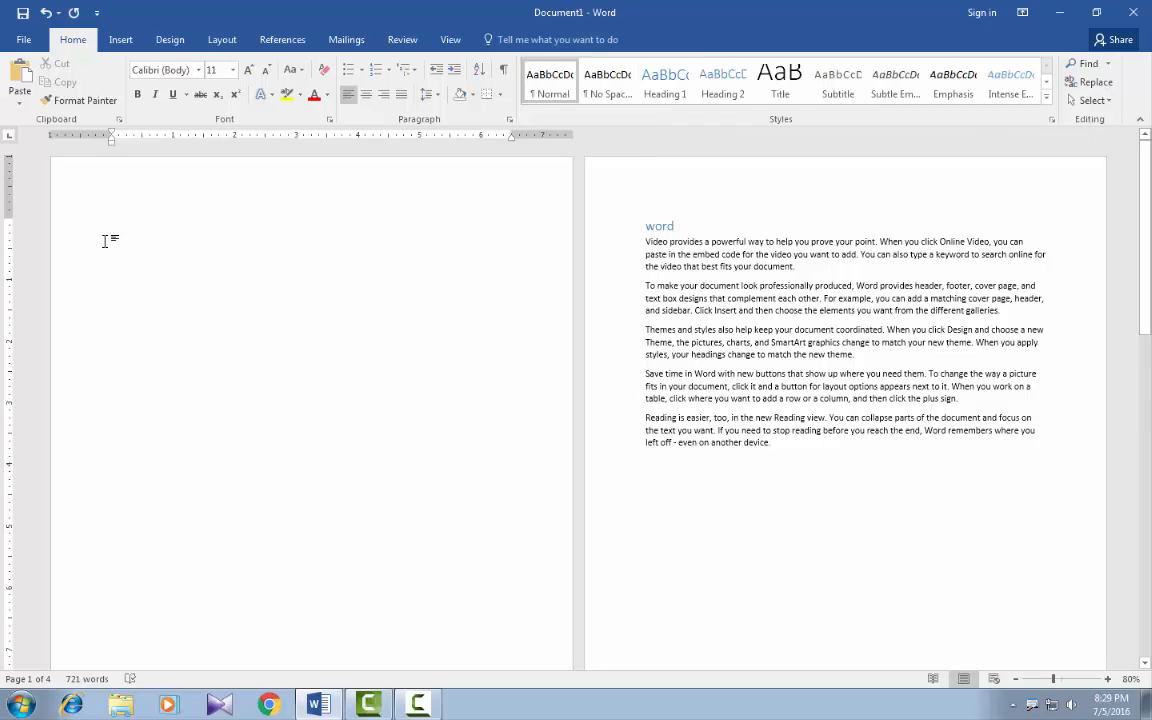
left_click(275, 41)
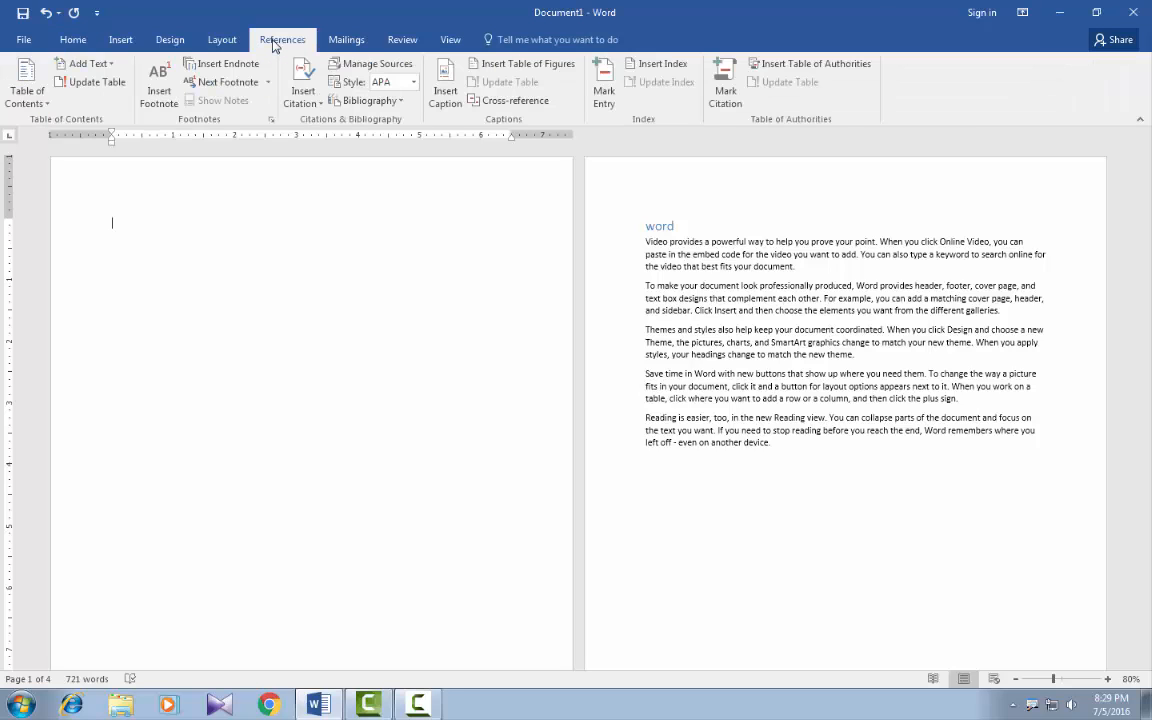
left_click(45, 104)
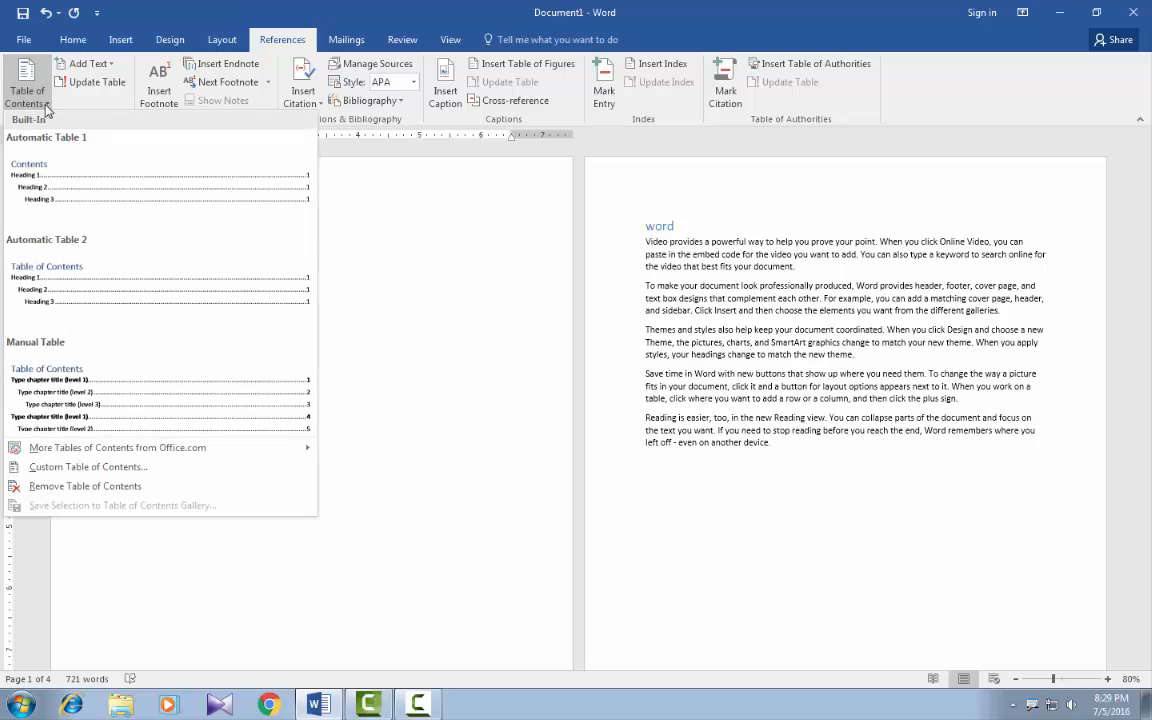
left_click(61, 186)
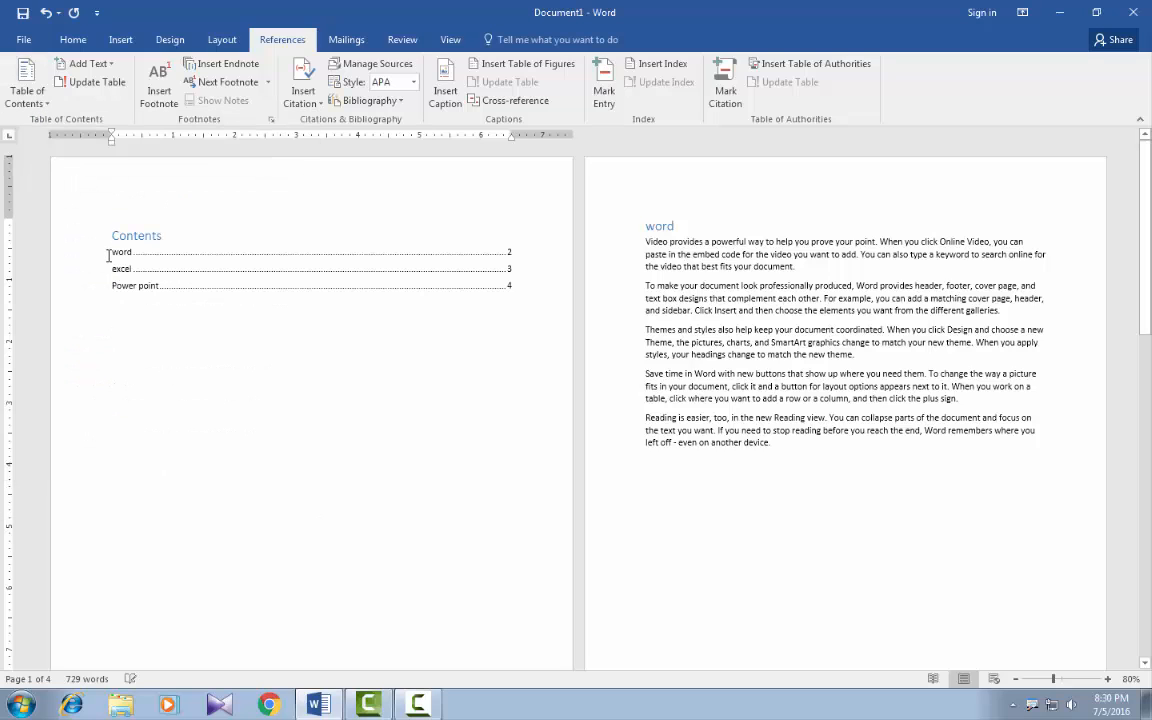
Examine the entries and page numbers of the table of contents up close, and view all document pages together.
left_click(1108, 679)
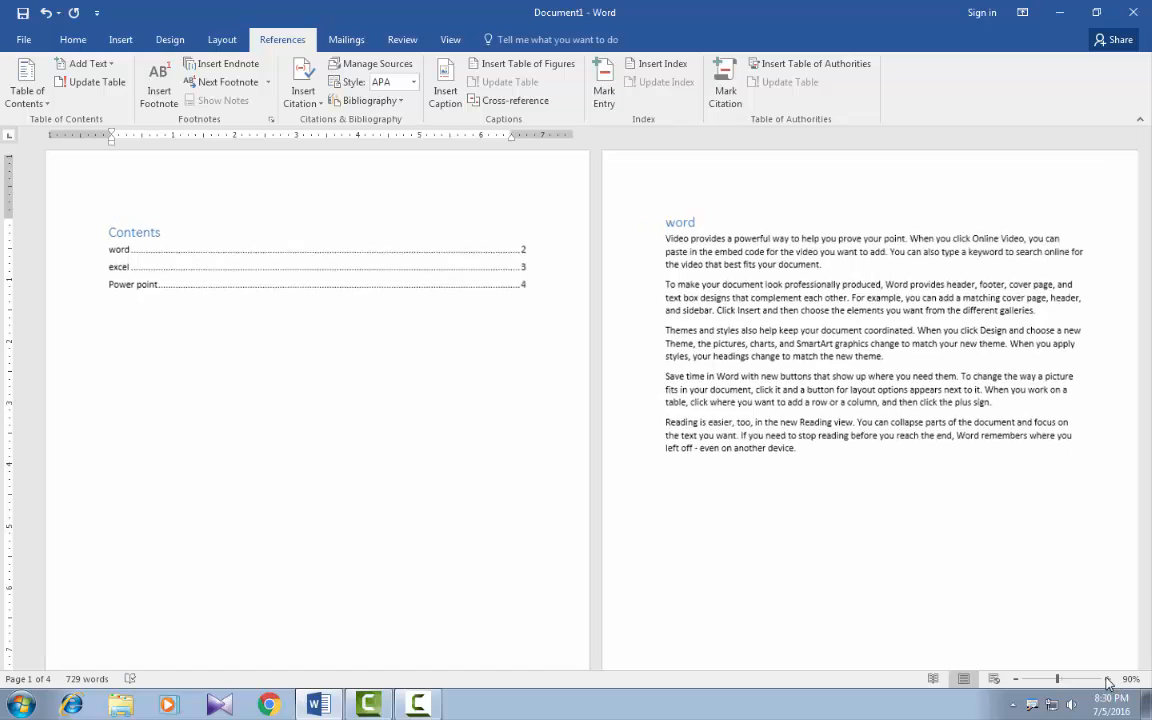
left_click(1108, 679)
left_click(1108, 679)
left_click(1108, 679)
left_click(1108, 679)
left_click(1108, 679)
left_click(1108, 679)
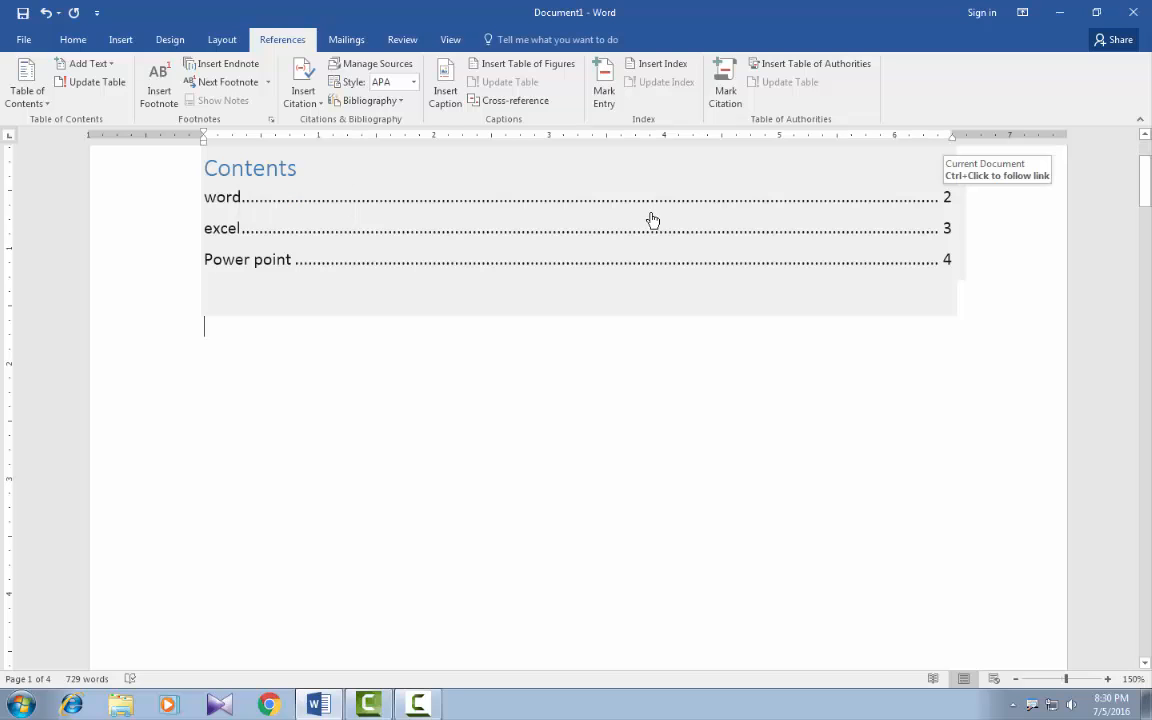
left_click(1015, 680)
left_click(1015, 680)
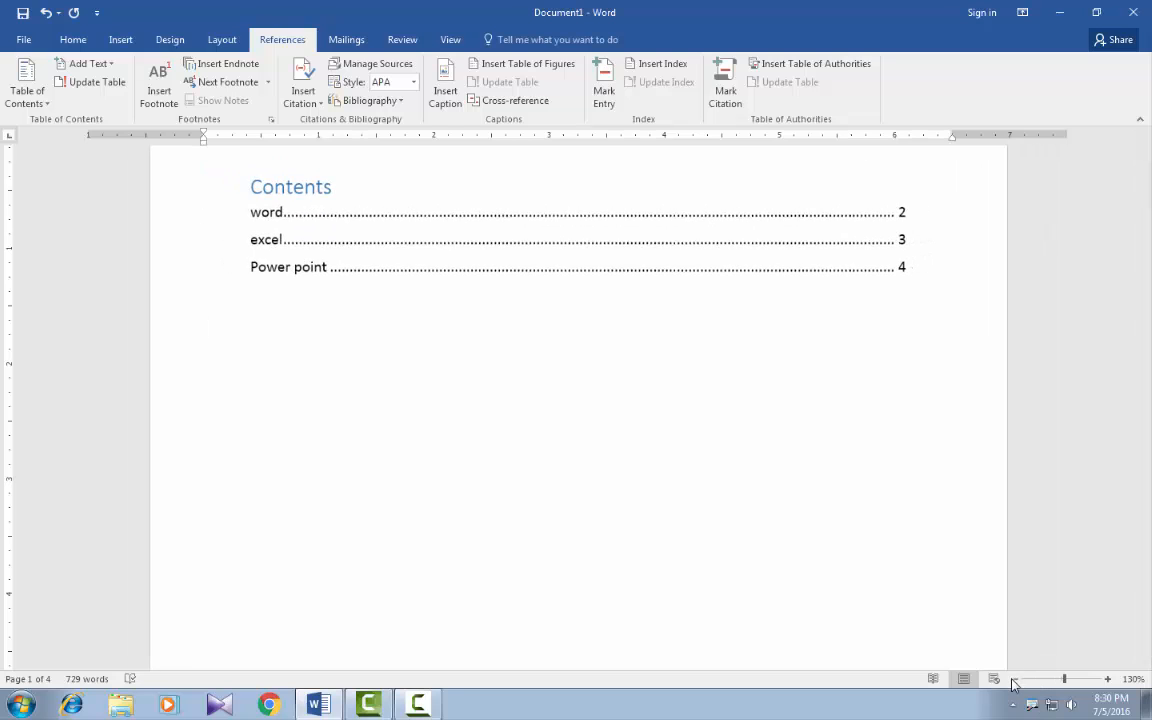
left_click(1015, 680)
left_click(1015, 680)
left_click(1015, 680)
left_click(1015, 680)
left_click(1015, 680)
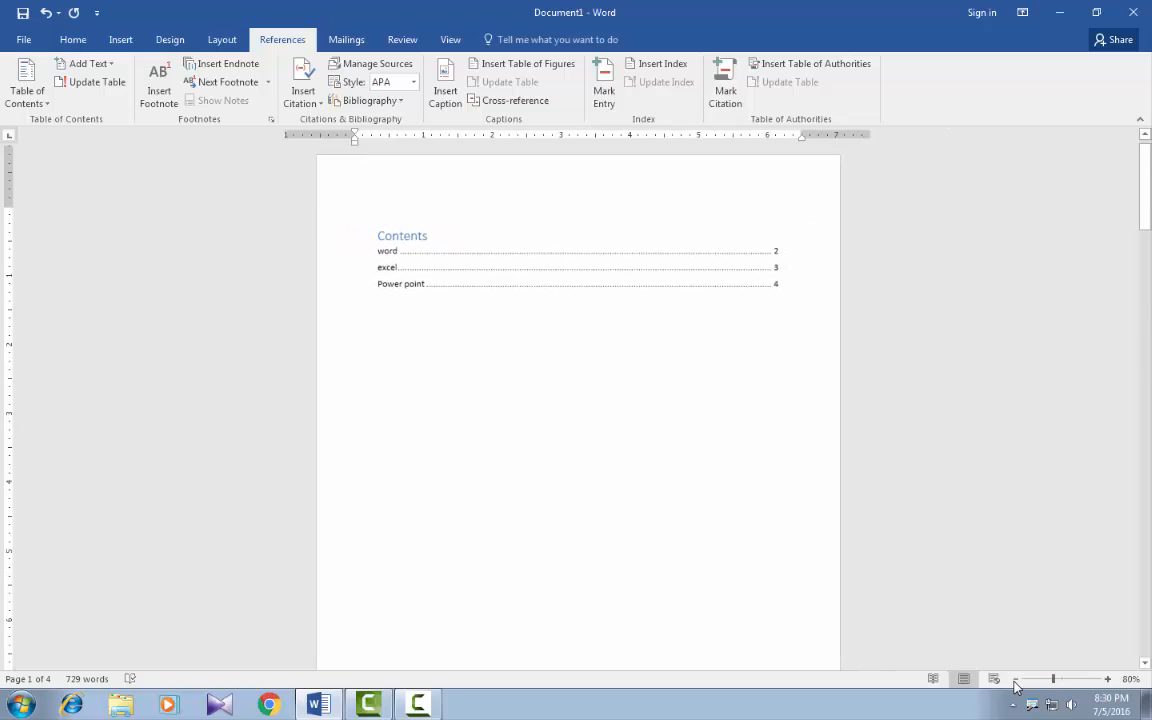
left_click(1015, 680)
left_click(1015, 680)
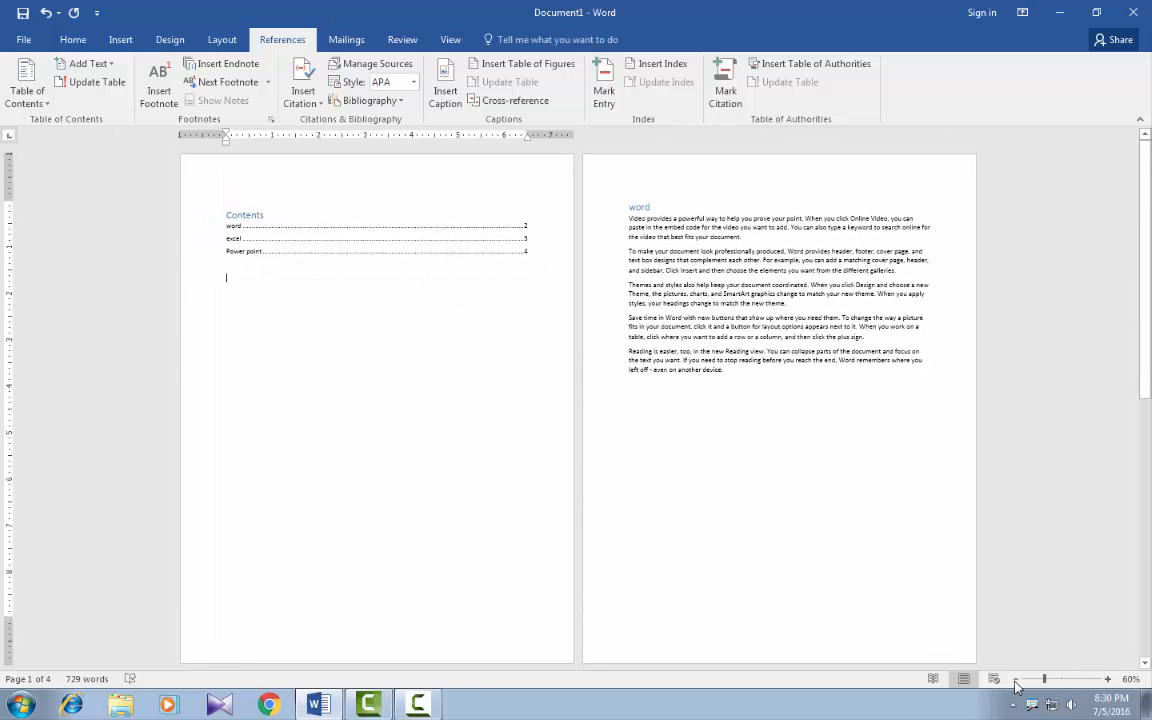
left_click(1015, 680)
left_click(1015, 680)
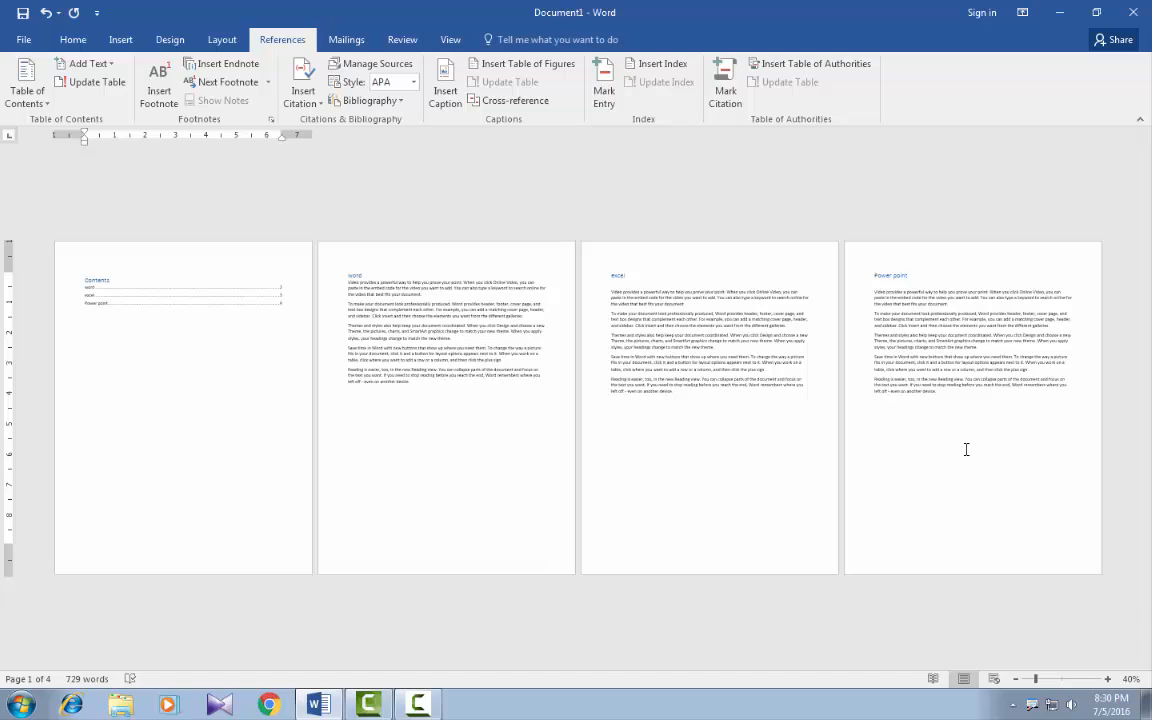
Add a new page after page 4 and paste a copy of the "excel" page's body paragraphs onto it.
left_click(954, 440)
key("ctrl+Return")
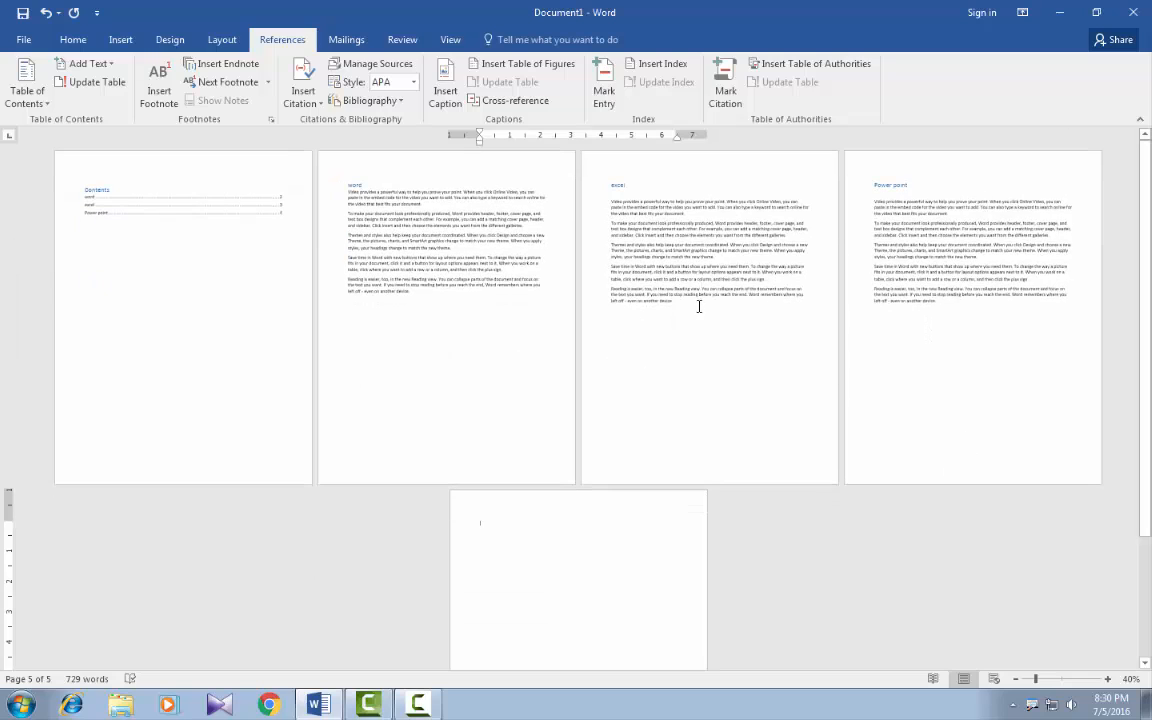
left_click_drag(703, 302, 607, 199)
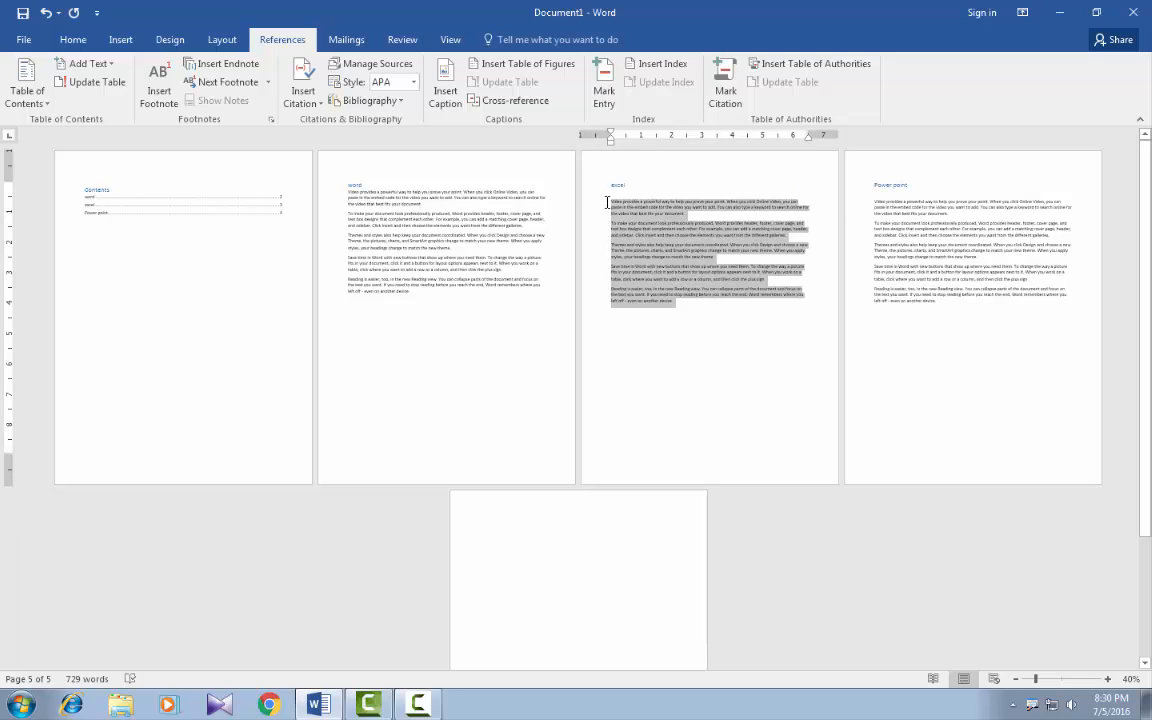
key("ctrl+c")
left_click(481, 540)
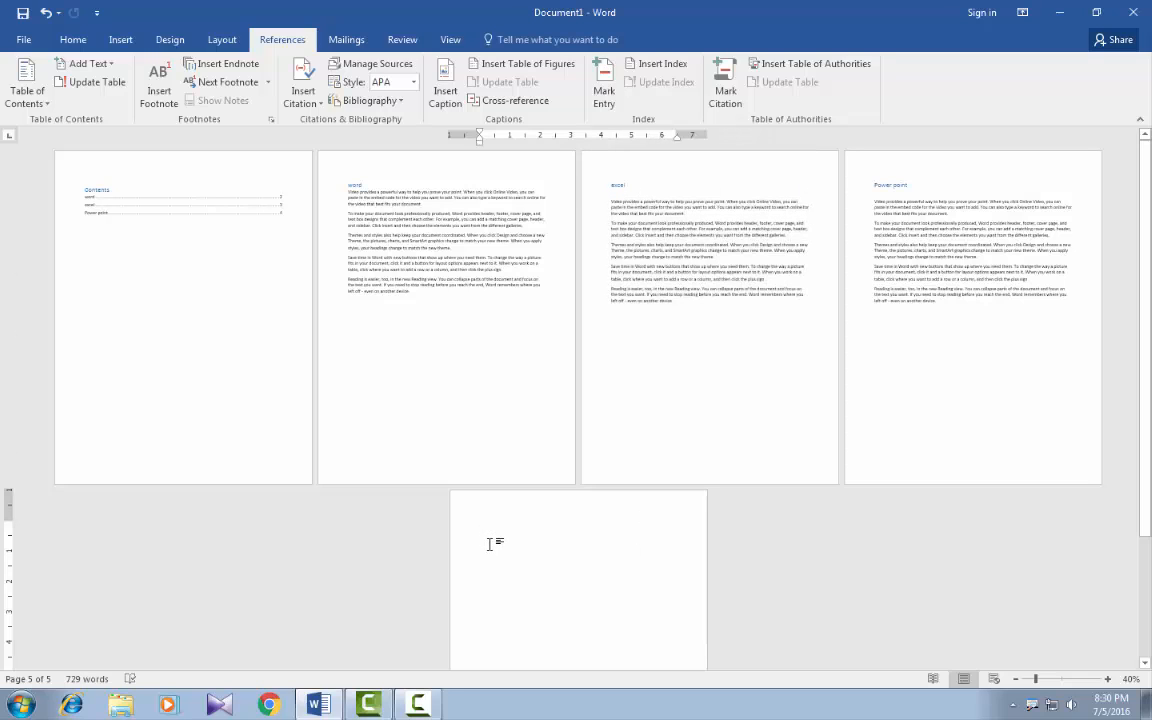
key("ctrl+v")
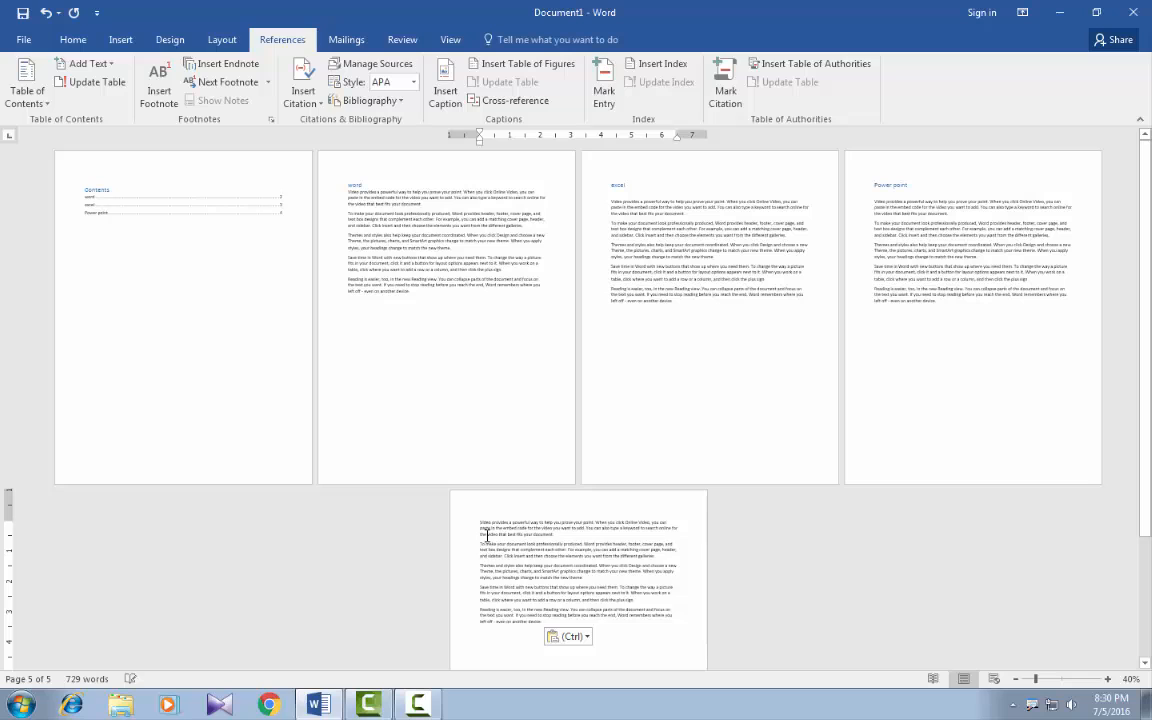
Insert the title "access" on its own line above the pasted paragraphs on page 5.
left_click(474, 519)
key("Return")
key("Up")
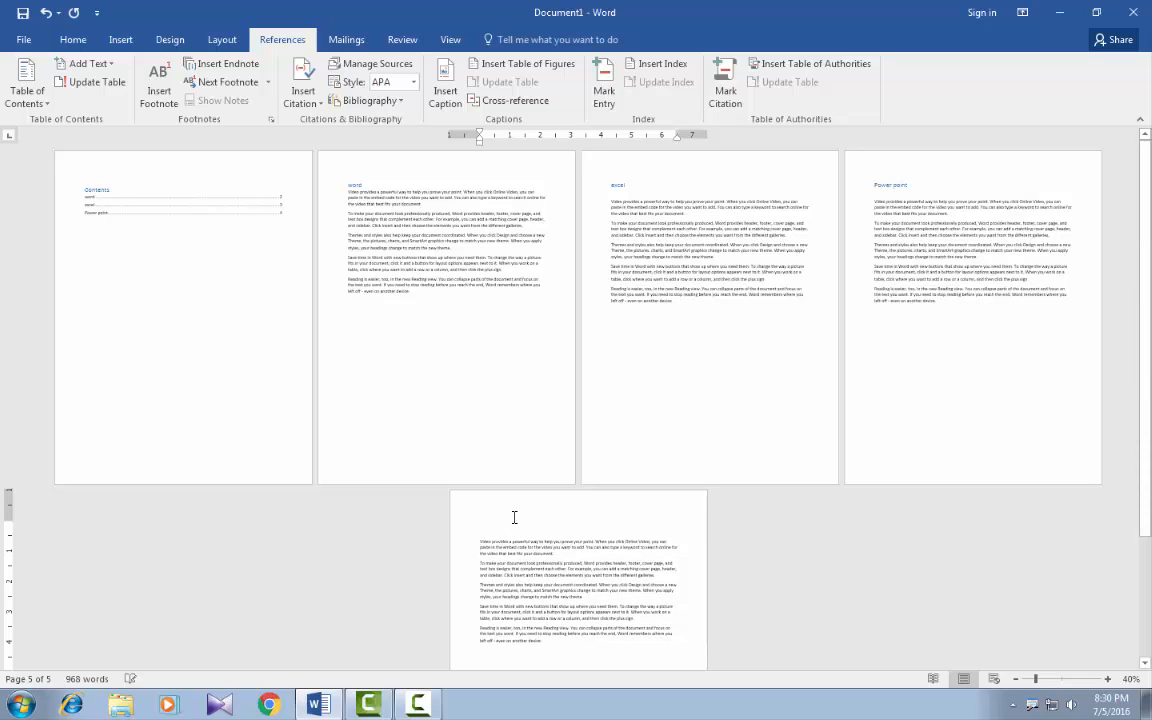
type("a")
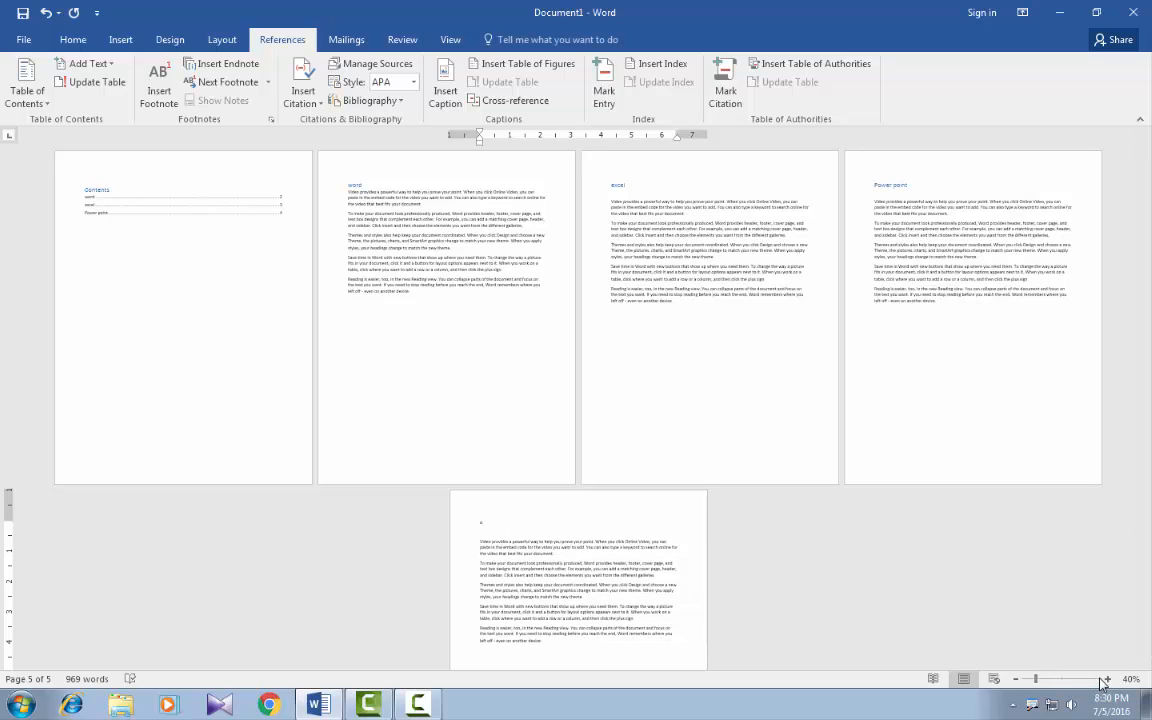
left_click(1107, 680)
left_click(1107, 680)
left_click(1107, 680)
left_click(1107, 680)
left_click(1107, 680)
left_click(1107, 680)
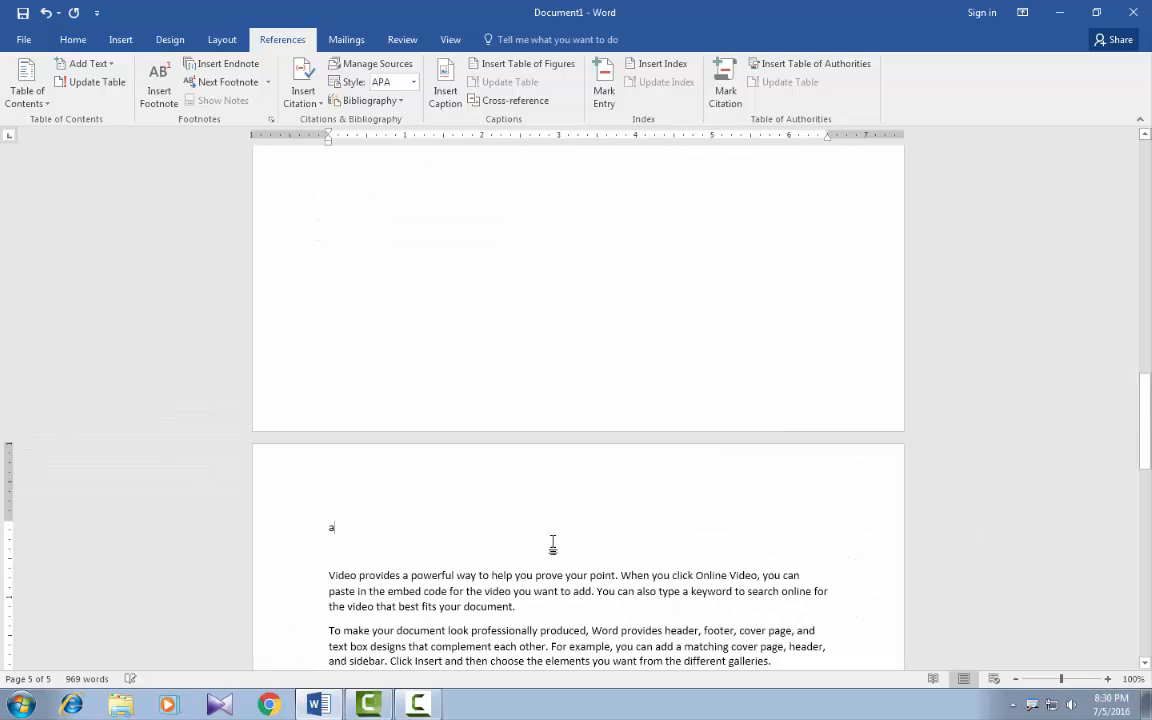
type("cces")
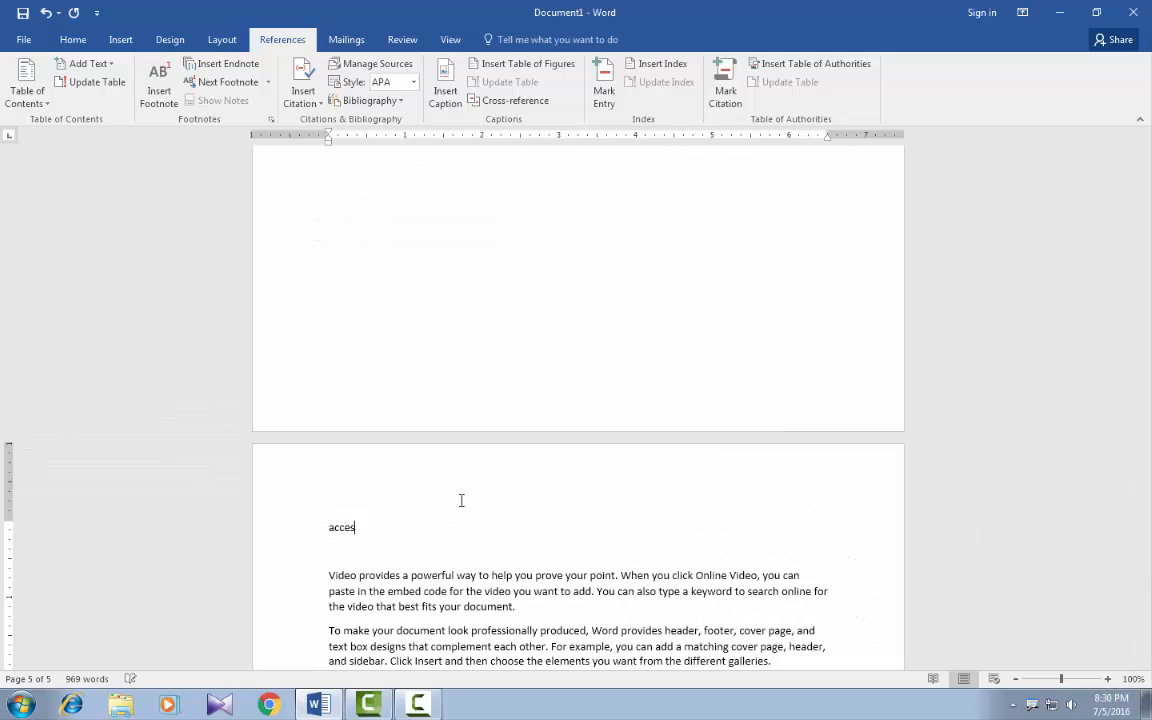
type("s")
Apply the Heading 1 style to the title "access" on page 5.
left_click_drag(368, 527, 328, 527)
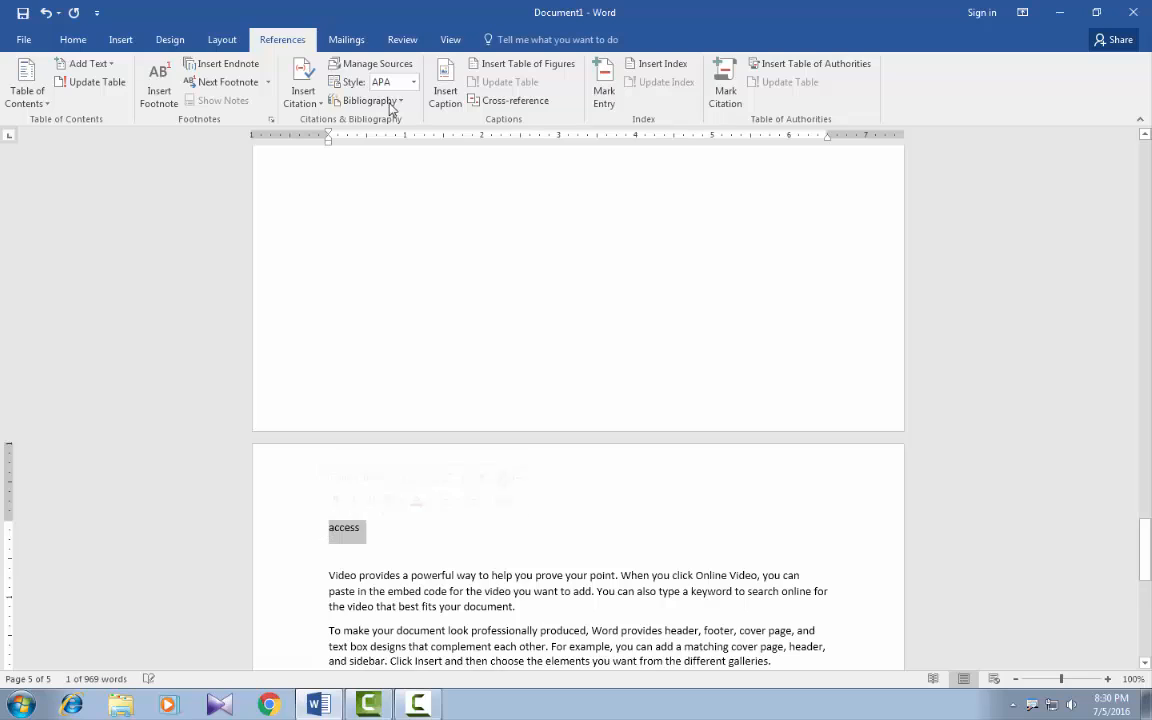
left_click(74, 39)
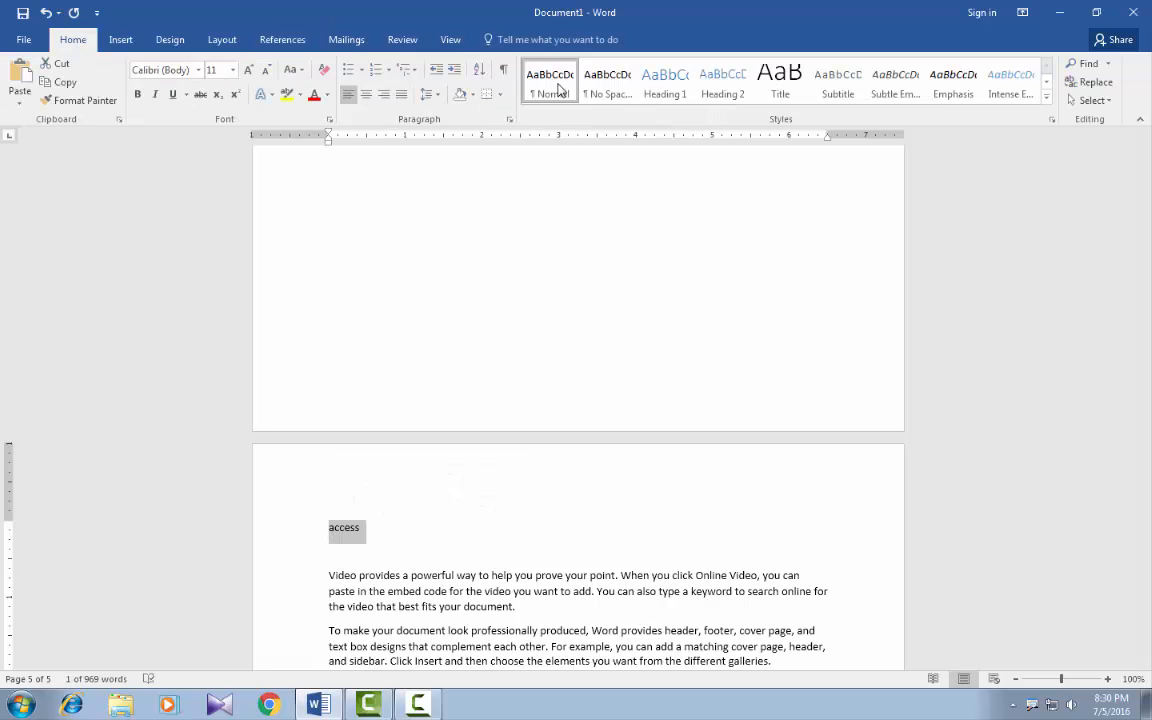
left_click(663, 88)
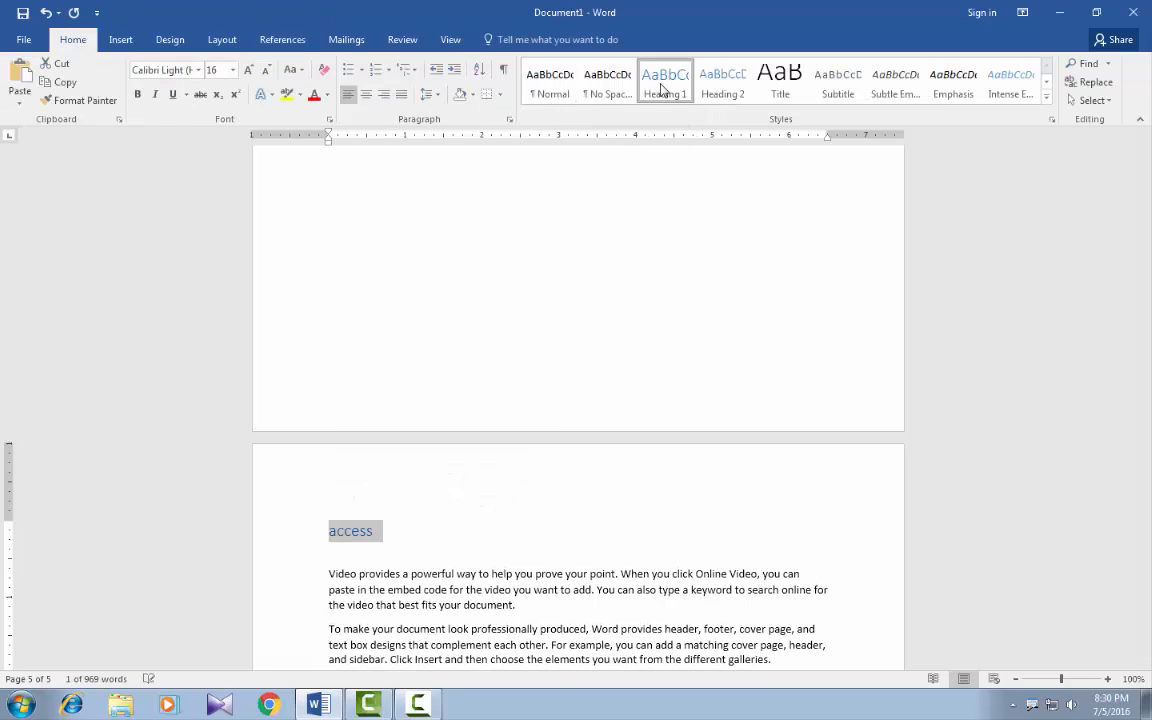
Update the entire table of contents on page 1, including its entries as well as the page numbers.
scroll(216, 221, "up", 4)
left_click_drag(1145, 512, 1145, 148)
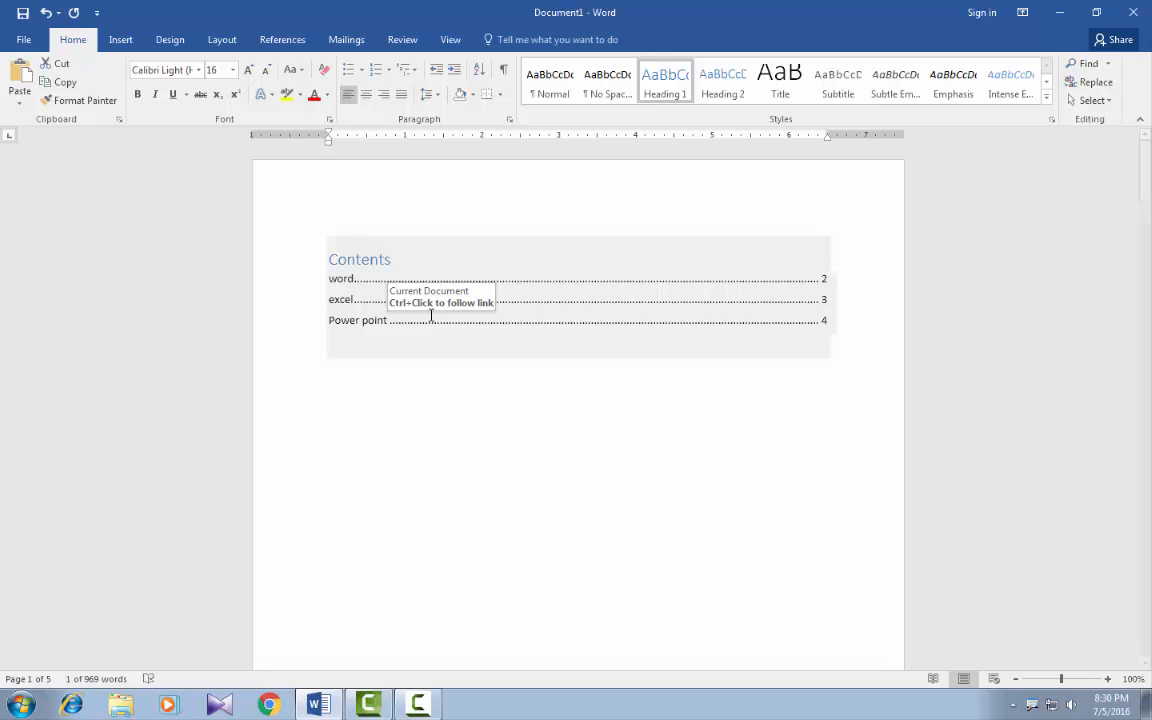
left_click(277, 45)
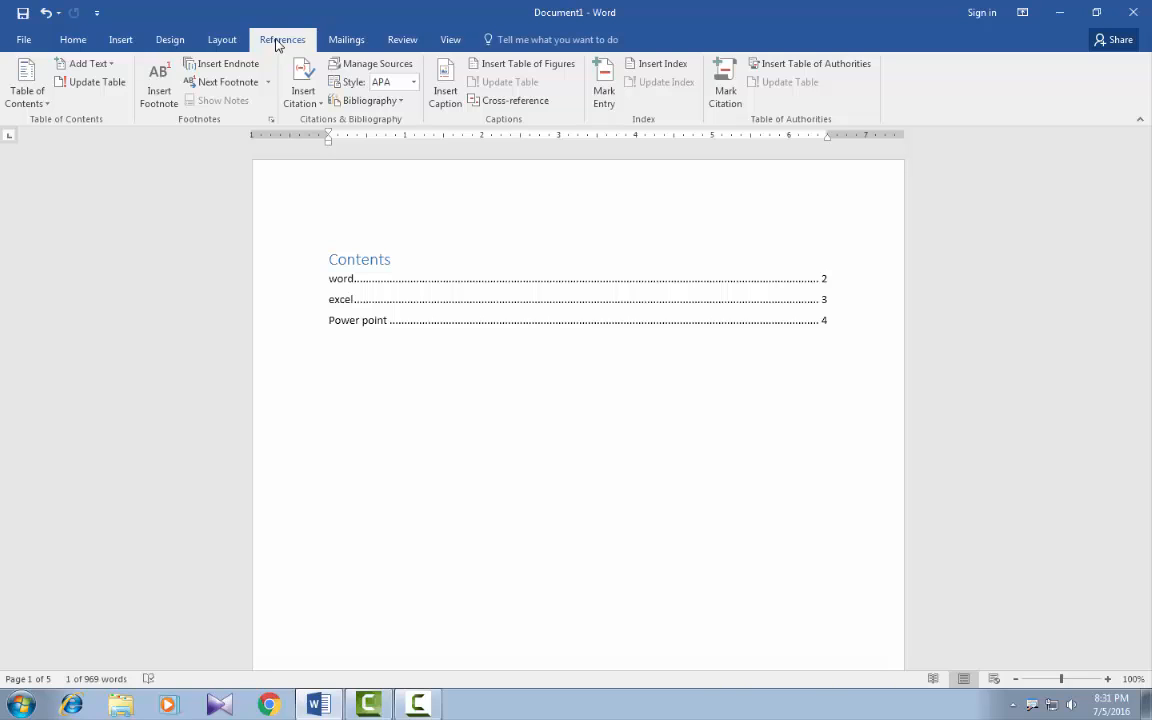
left_click(400, 307)
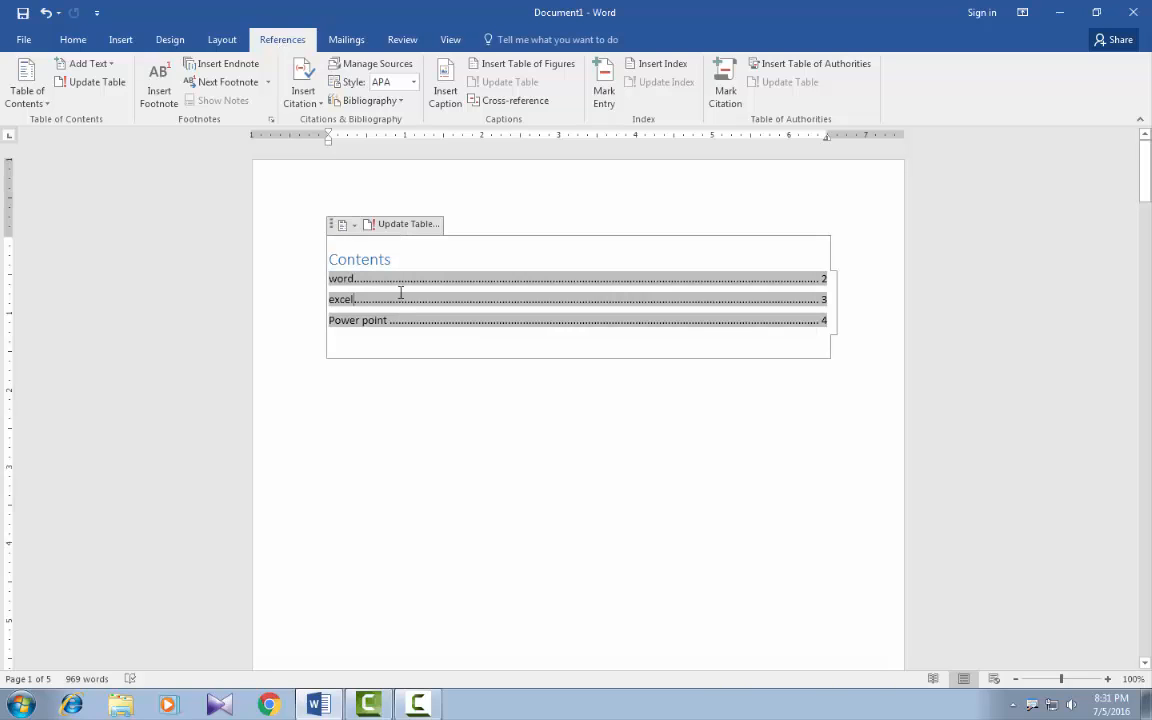
left_click(417, 232)
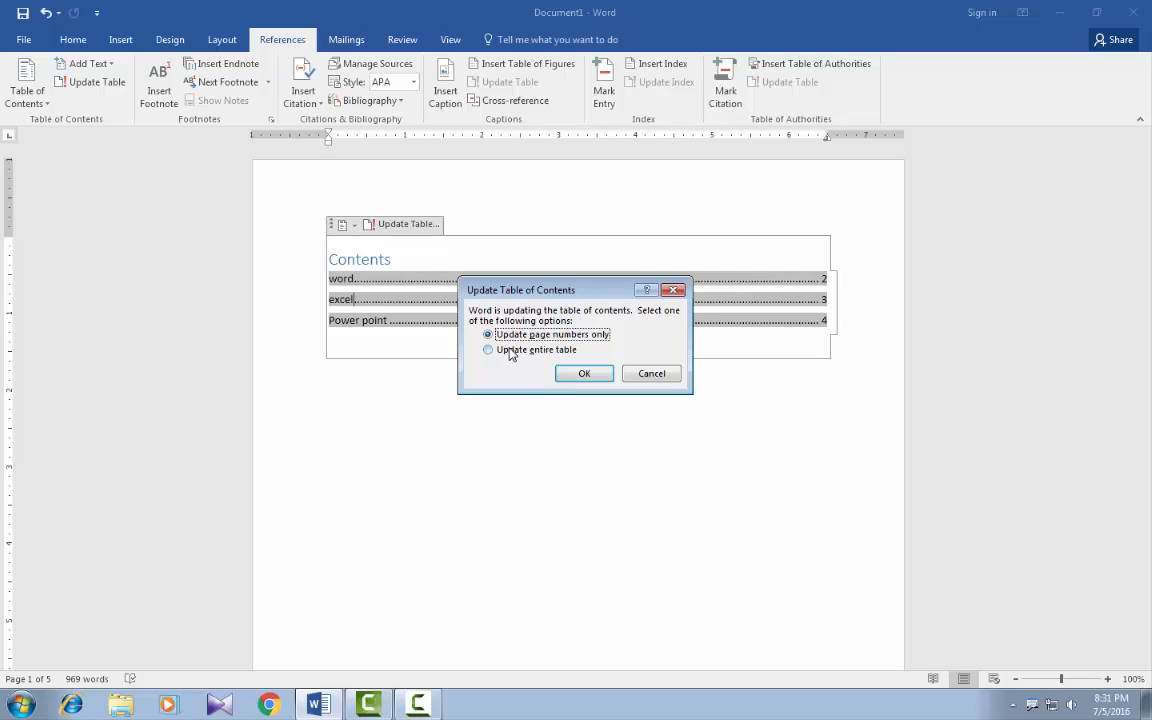
left_click(510, 350)
left_click(586, 375)
left_click(537, 373)
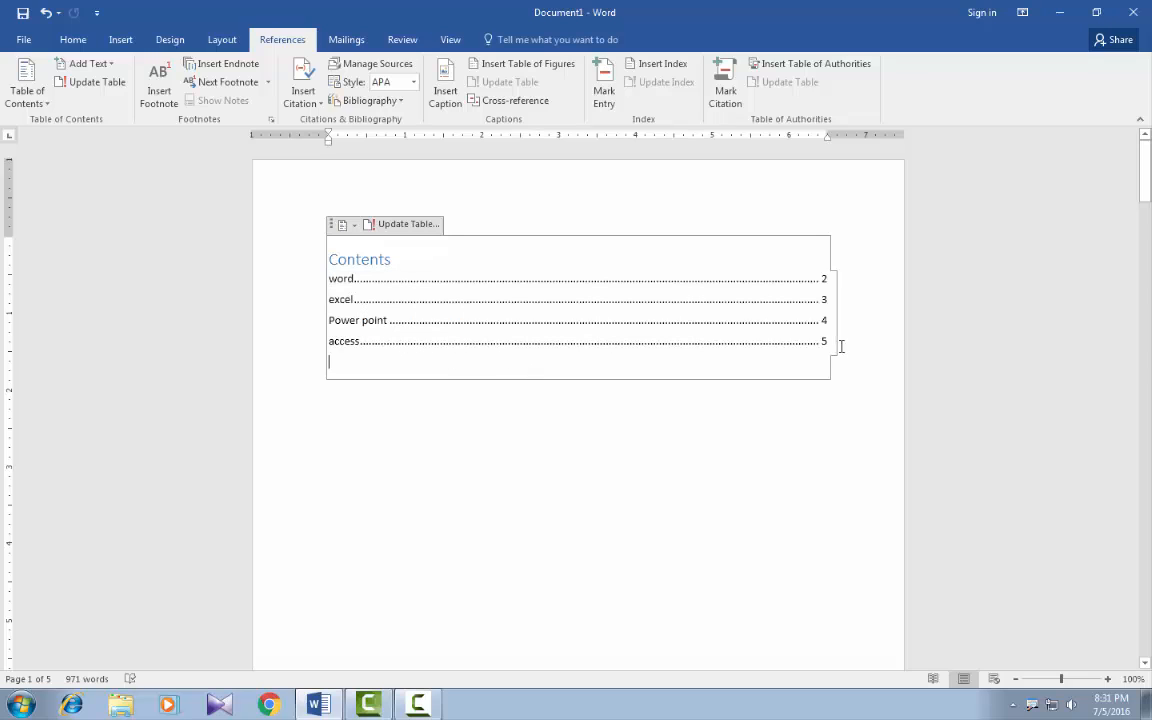
left_click(361, 418)
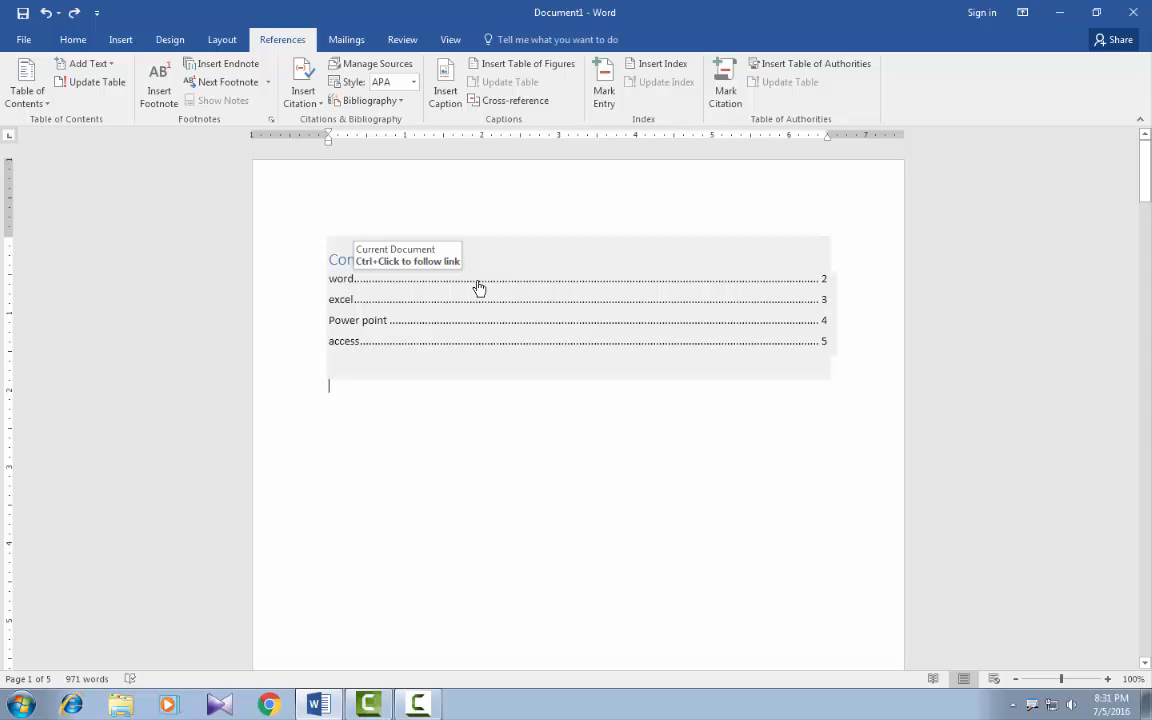
Replace the table of contents with a custom one that shows page numbers and uses the solid underline tab leader.
left_click(41, 103)
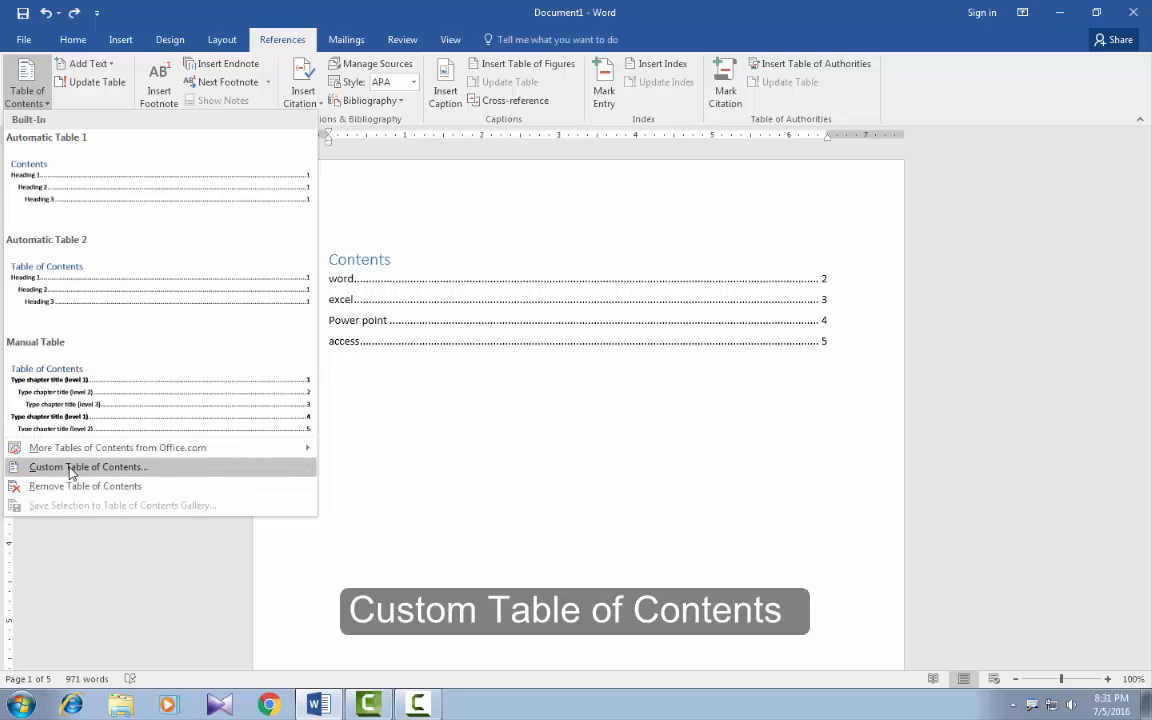
left_click(70, 469)
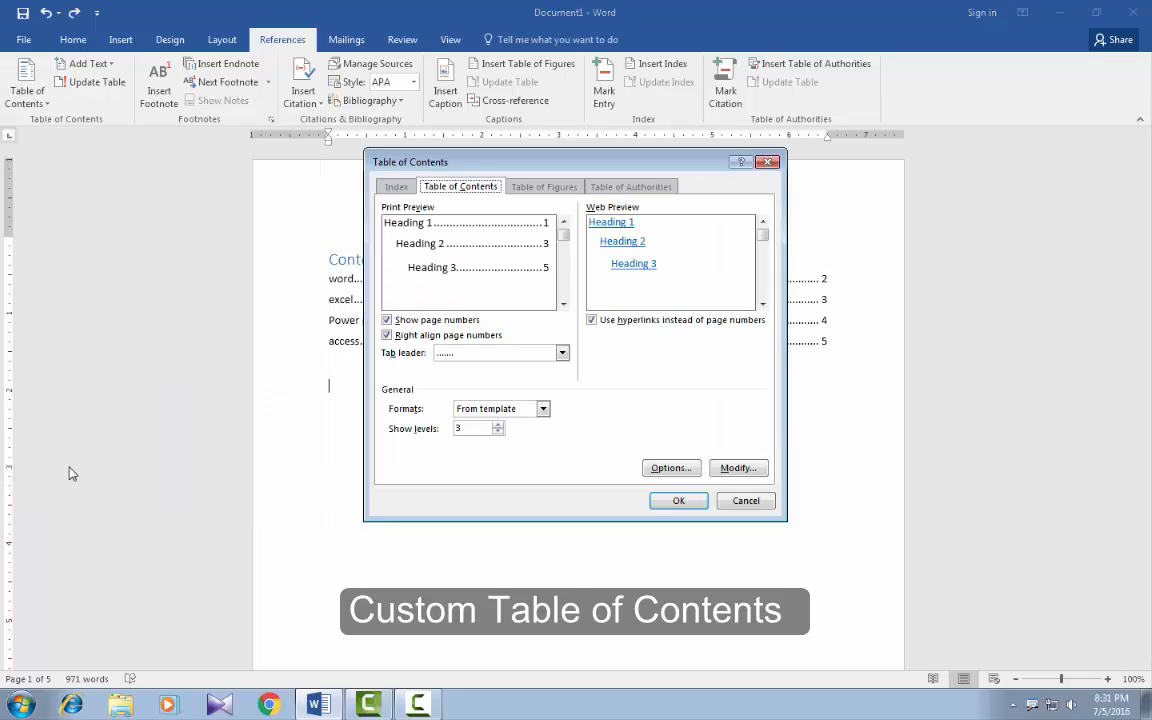
left_click(386, 322)
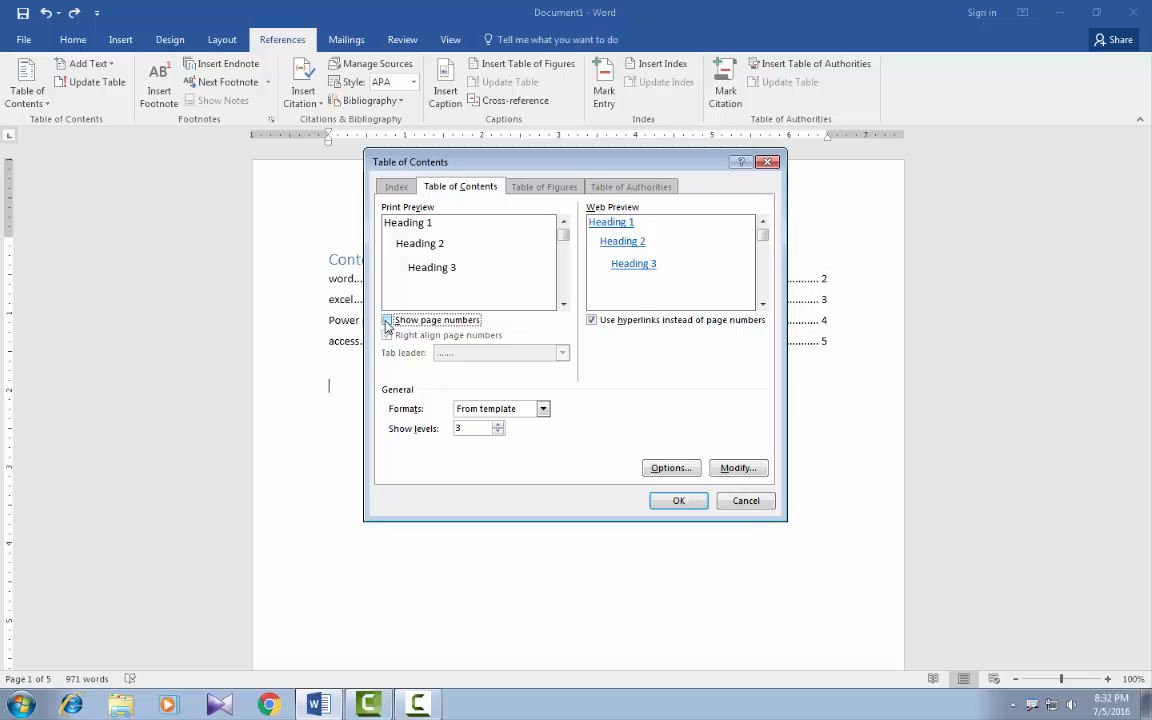
left_click(387, 322)
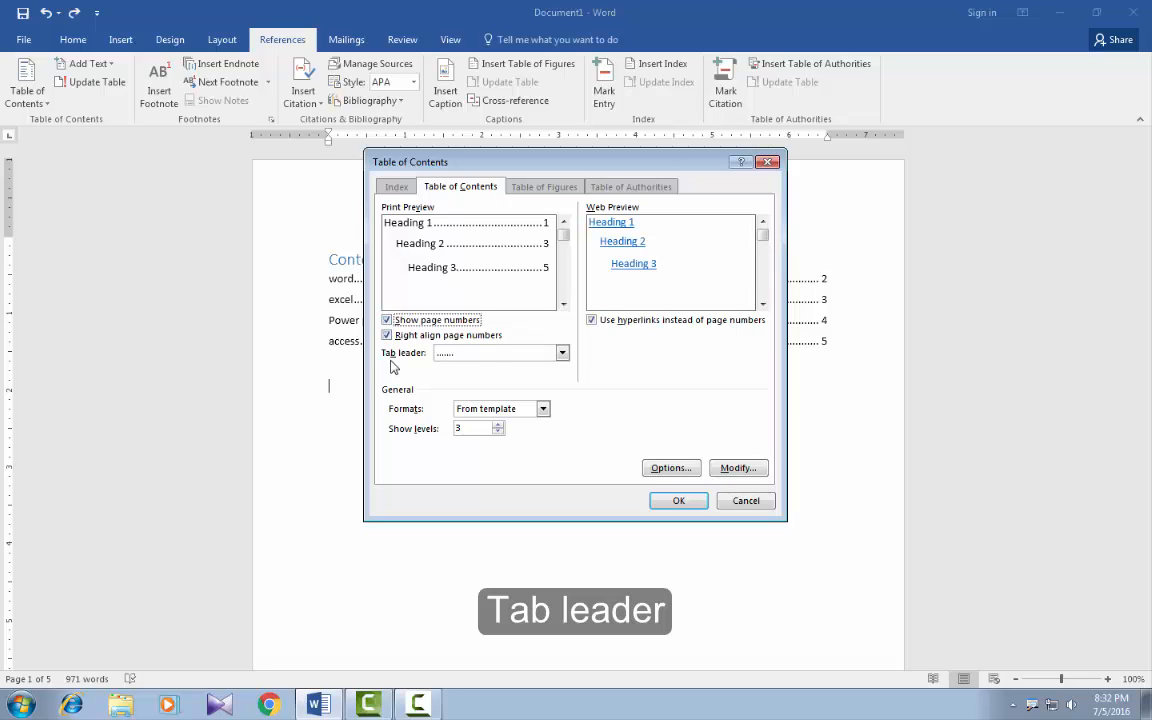
left_click(563, 354)
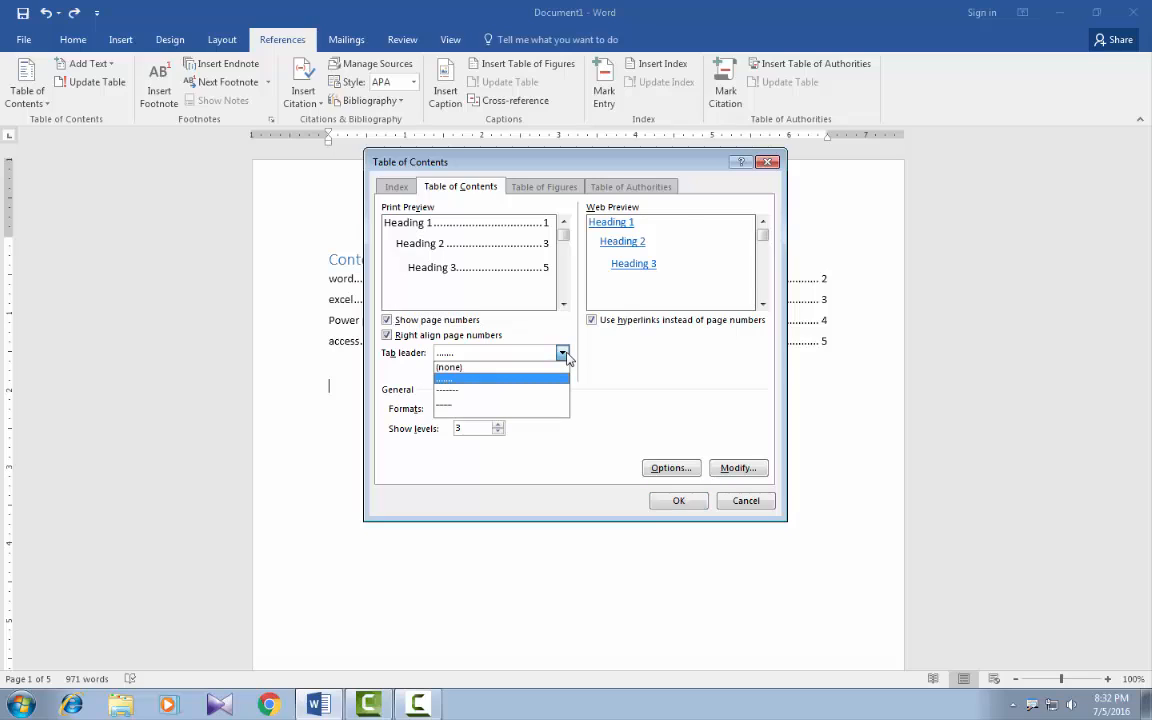
left_click(499, 392)
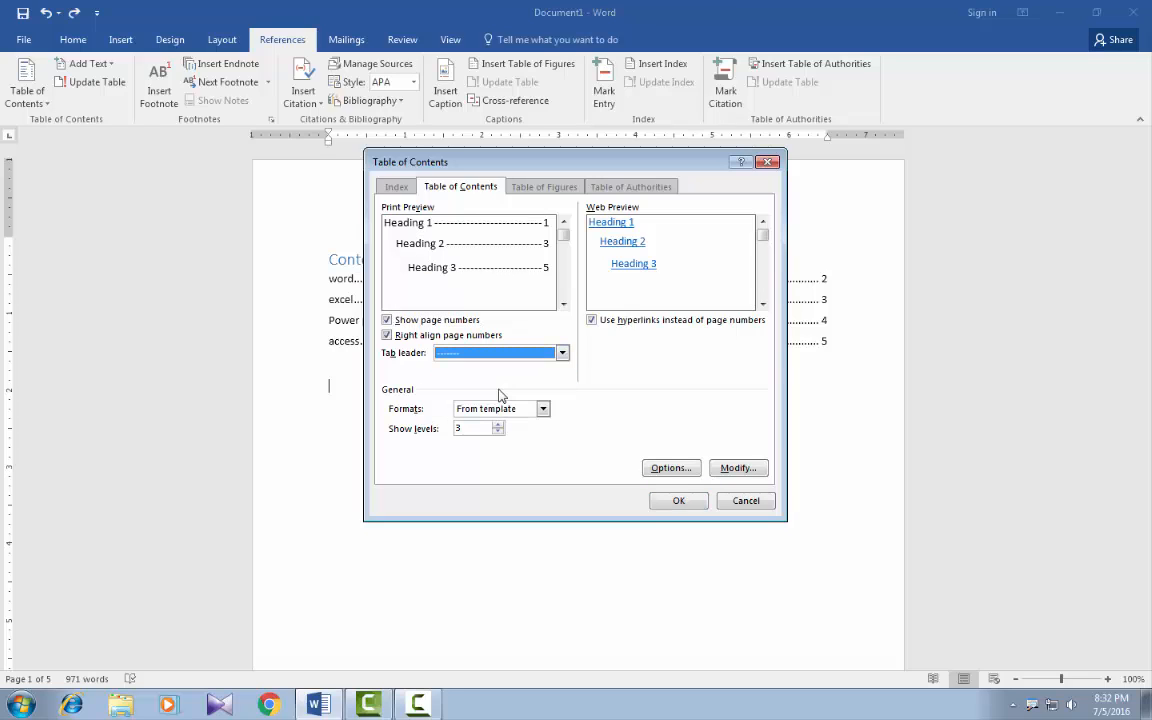
left_click(563, 356)
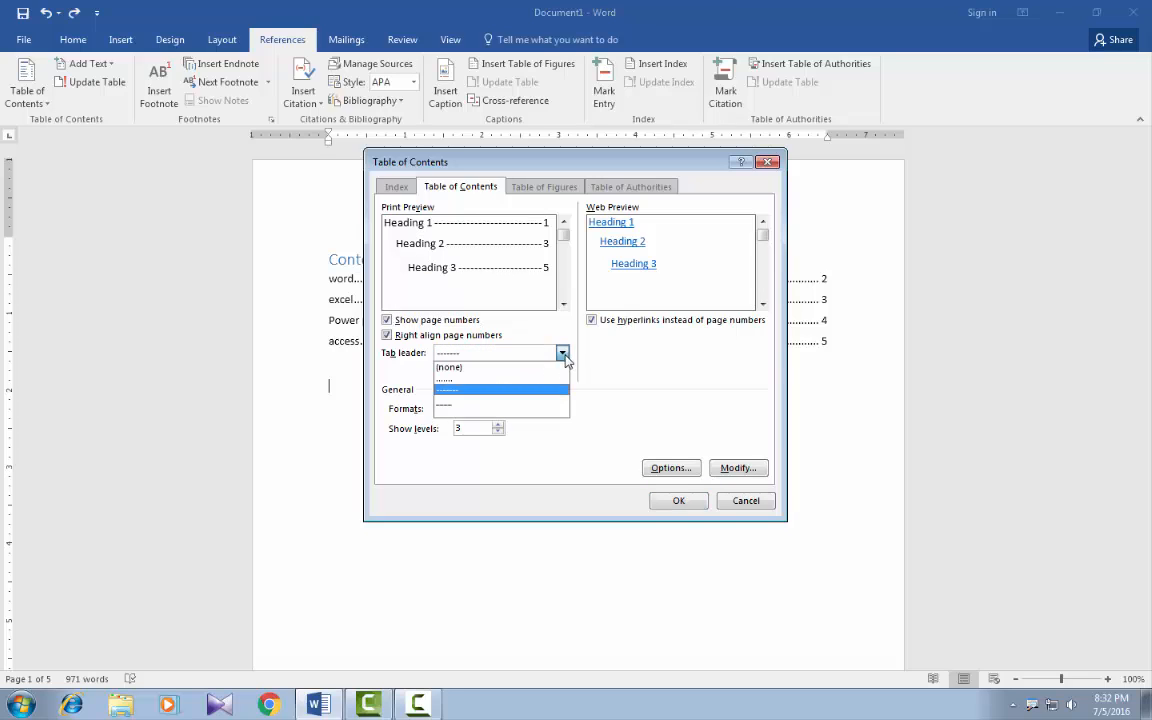
left_click(487, 405)
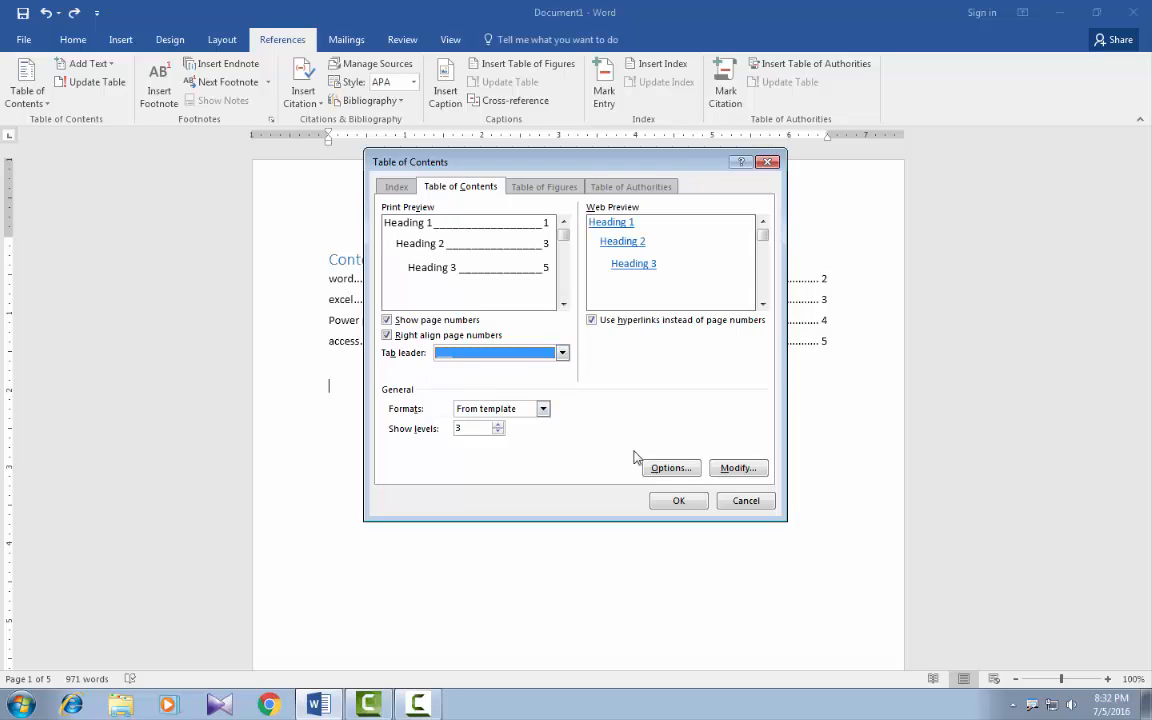
left_click(678, 500)
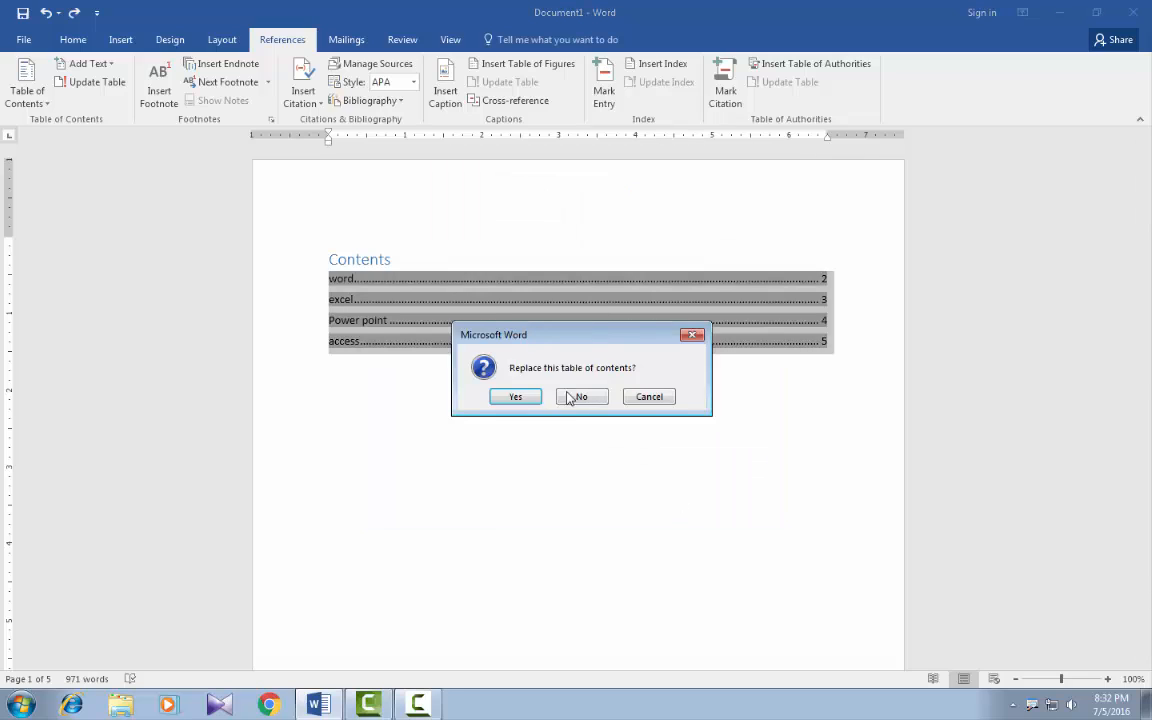
left_click(516, 397)
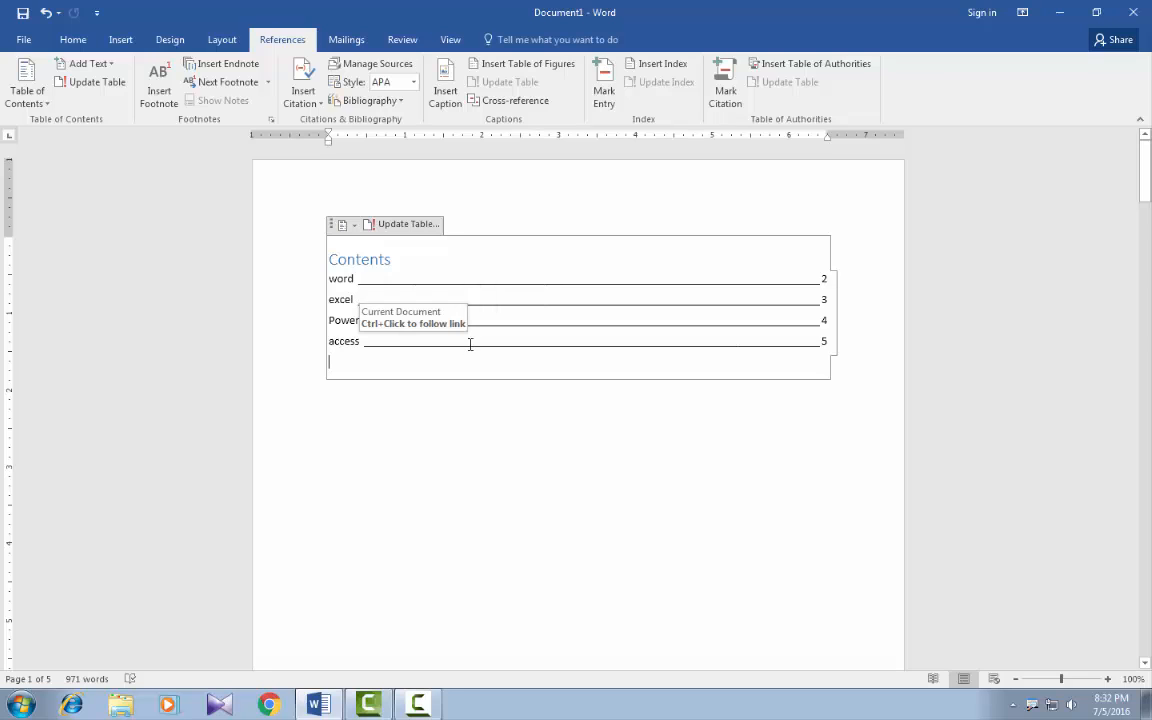
left_click(358, 408)
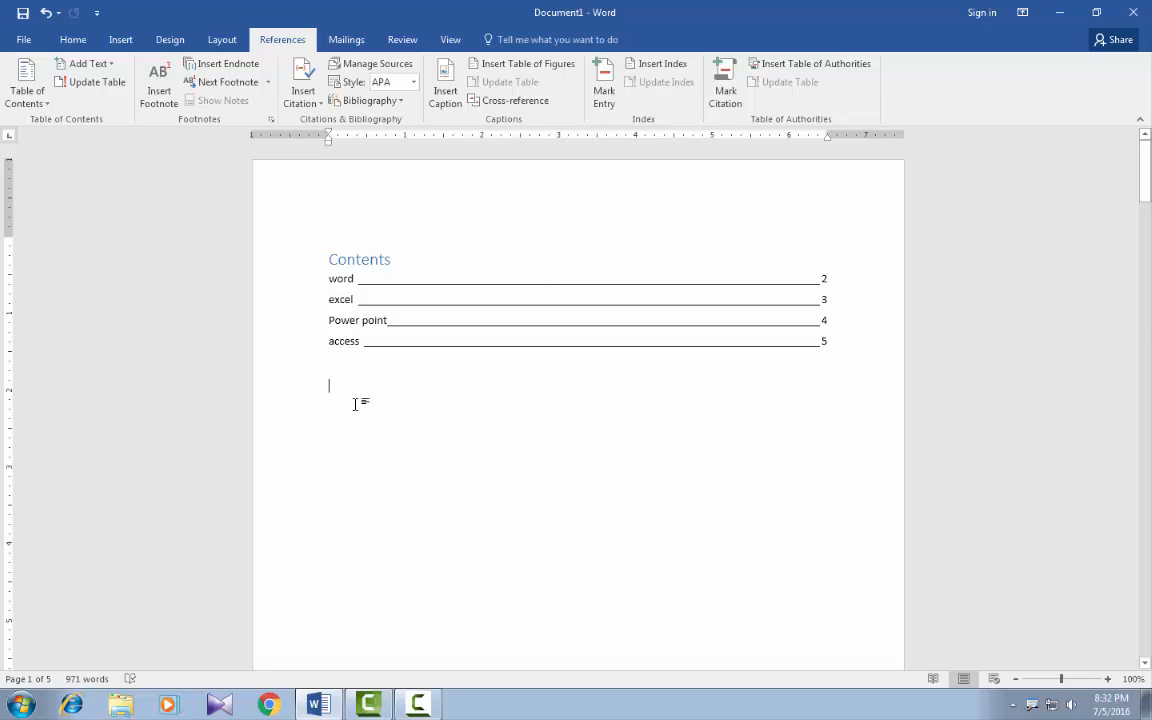